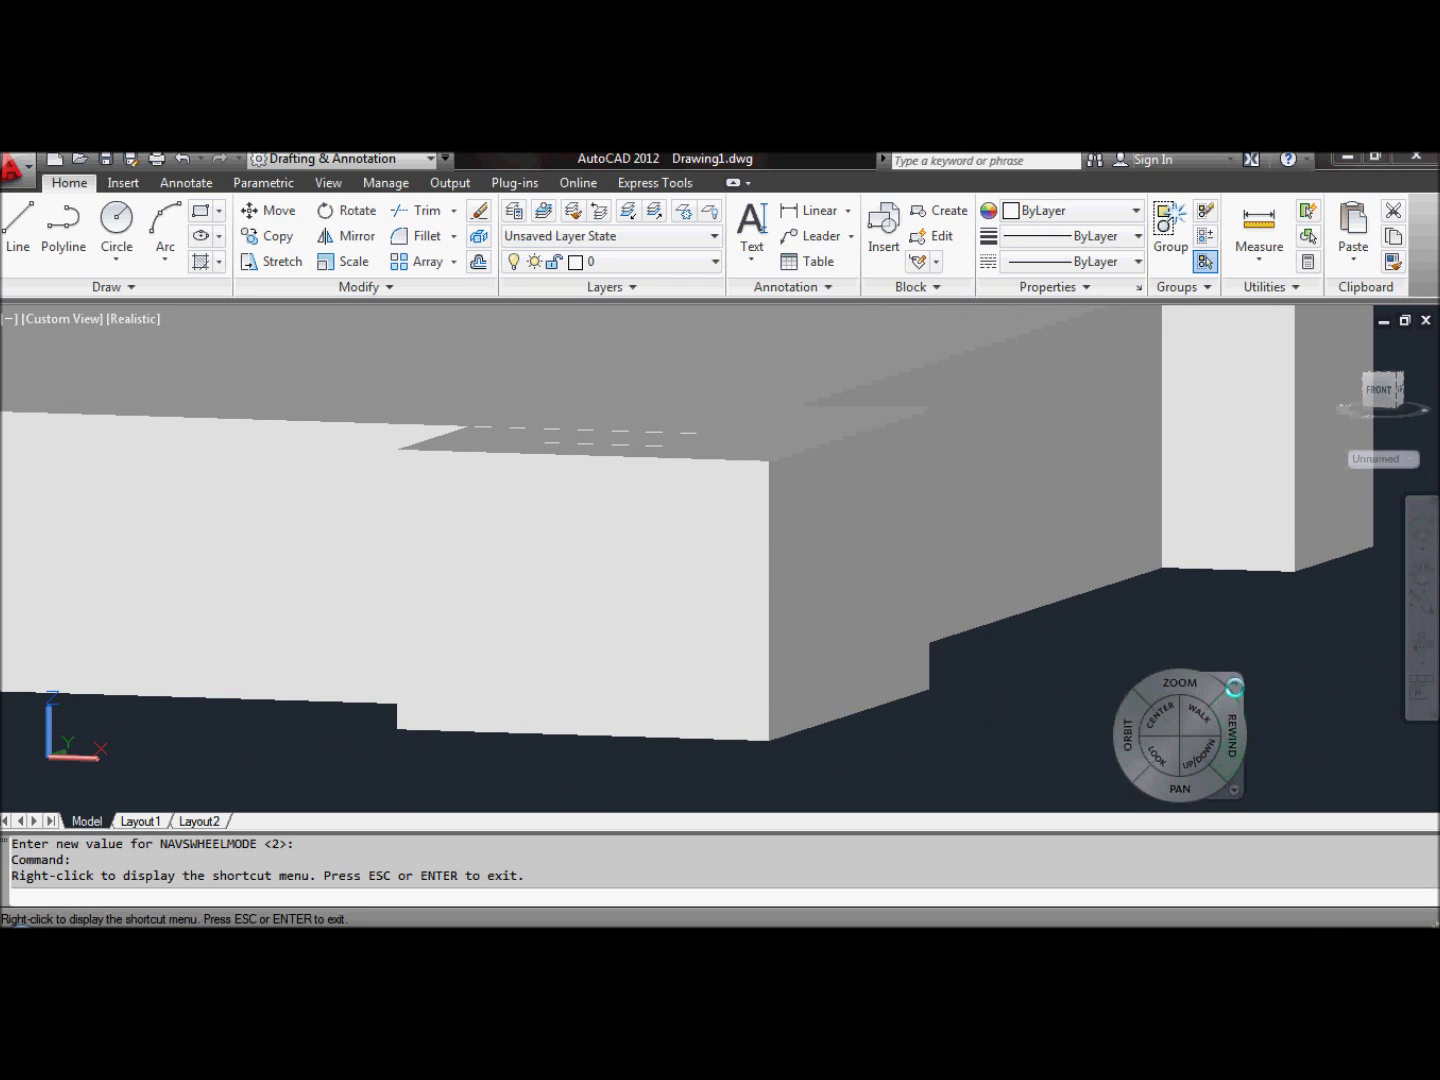
# Step: Save the top view of the whole model, including the TR and BR labels, as a named view called home
pyautogui.moveTo(1127, 737); pyautogui.dragTo(370, 730)
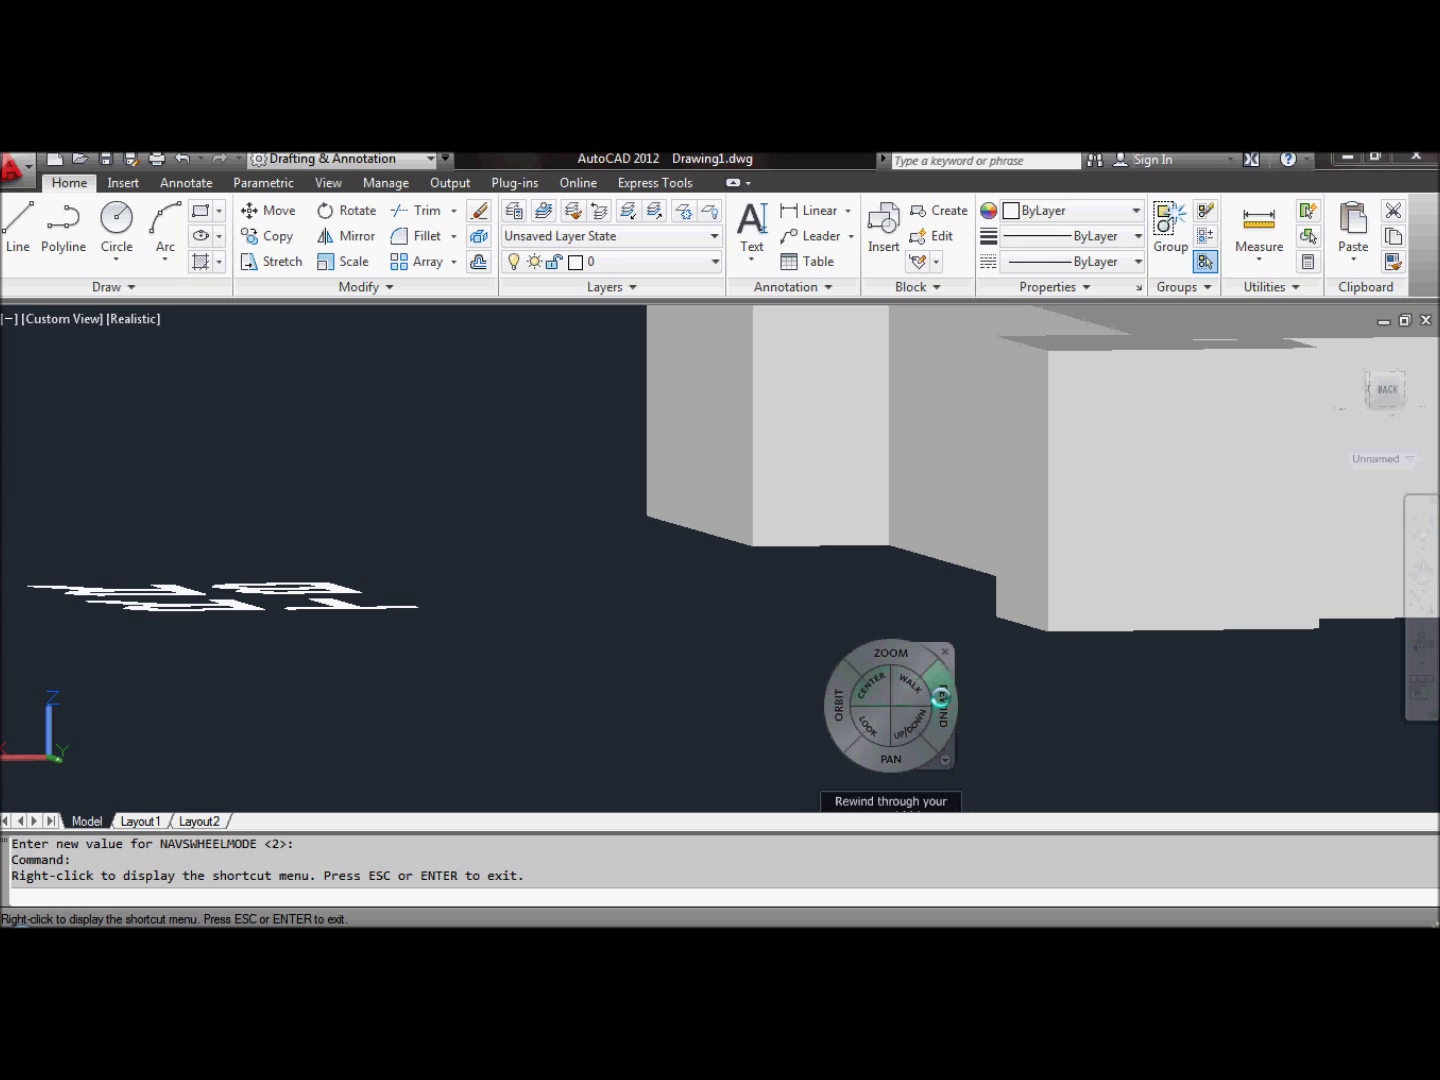
pyautogui.click(940, 697)
pyautogui.moveTo(891, 695); pyautogui.dragTo(652, 695)
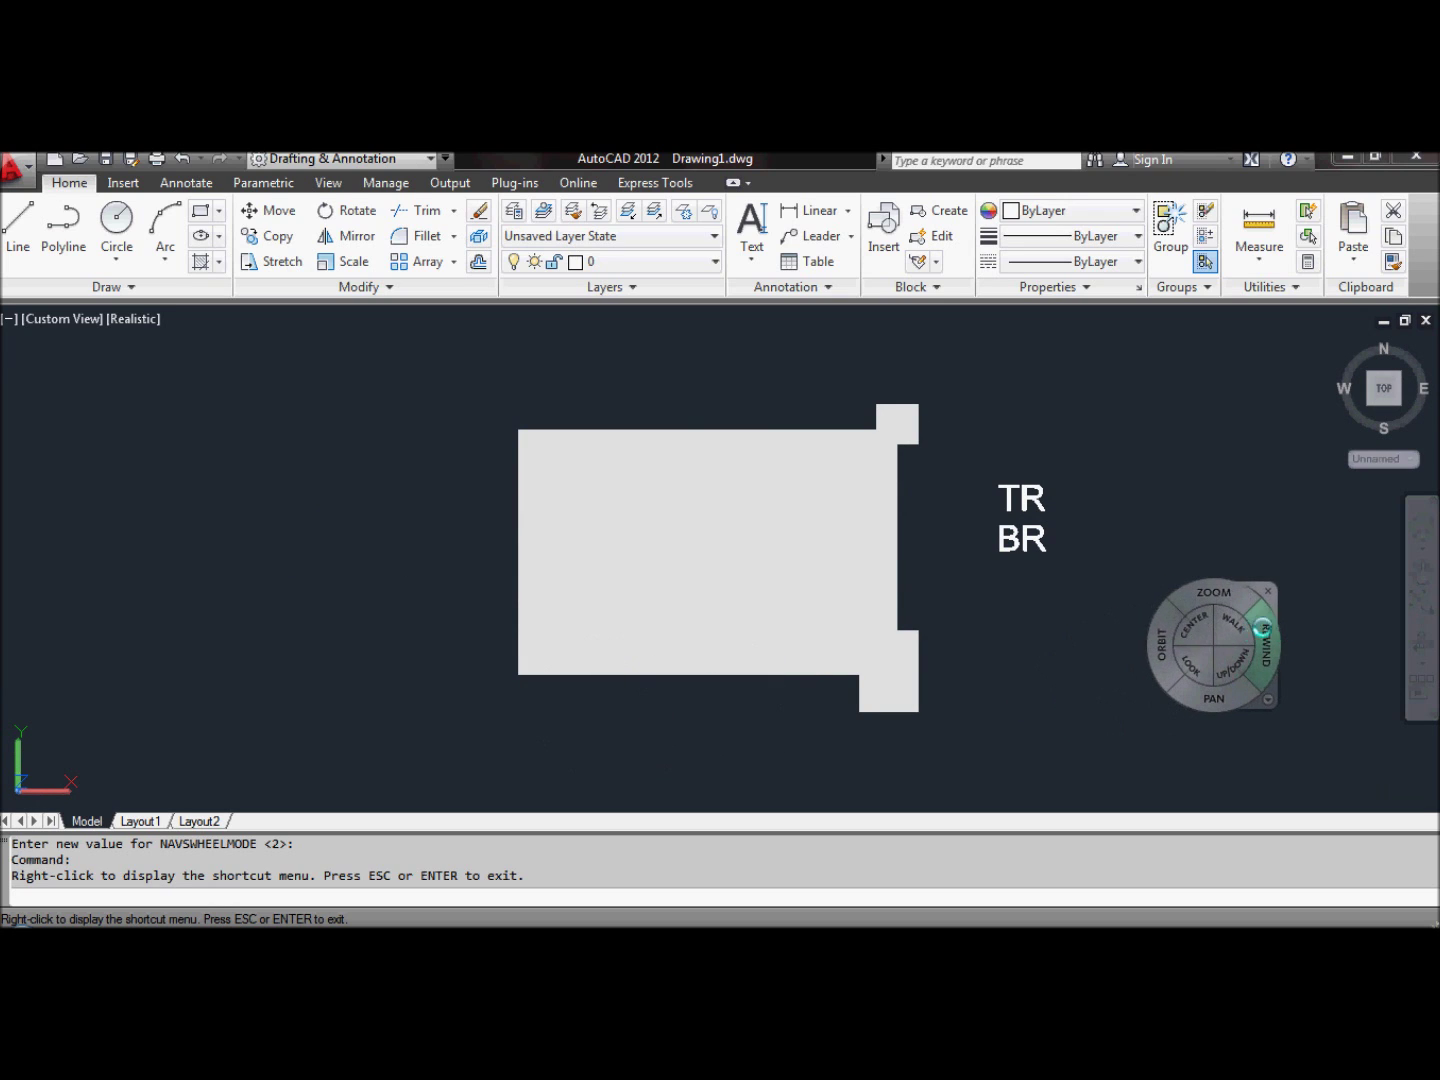
pyautogui.click(1277, 585)
pyautogui.click(999, 510)
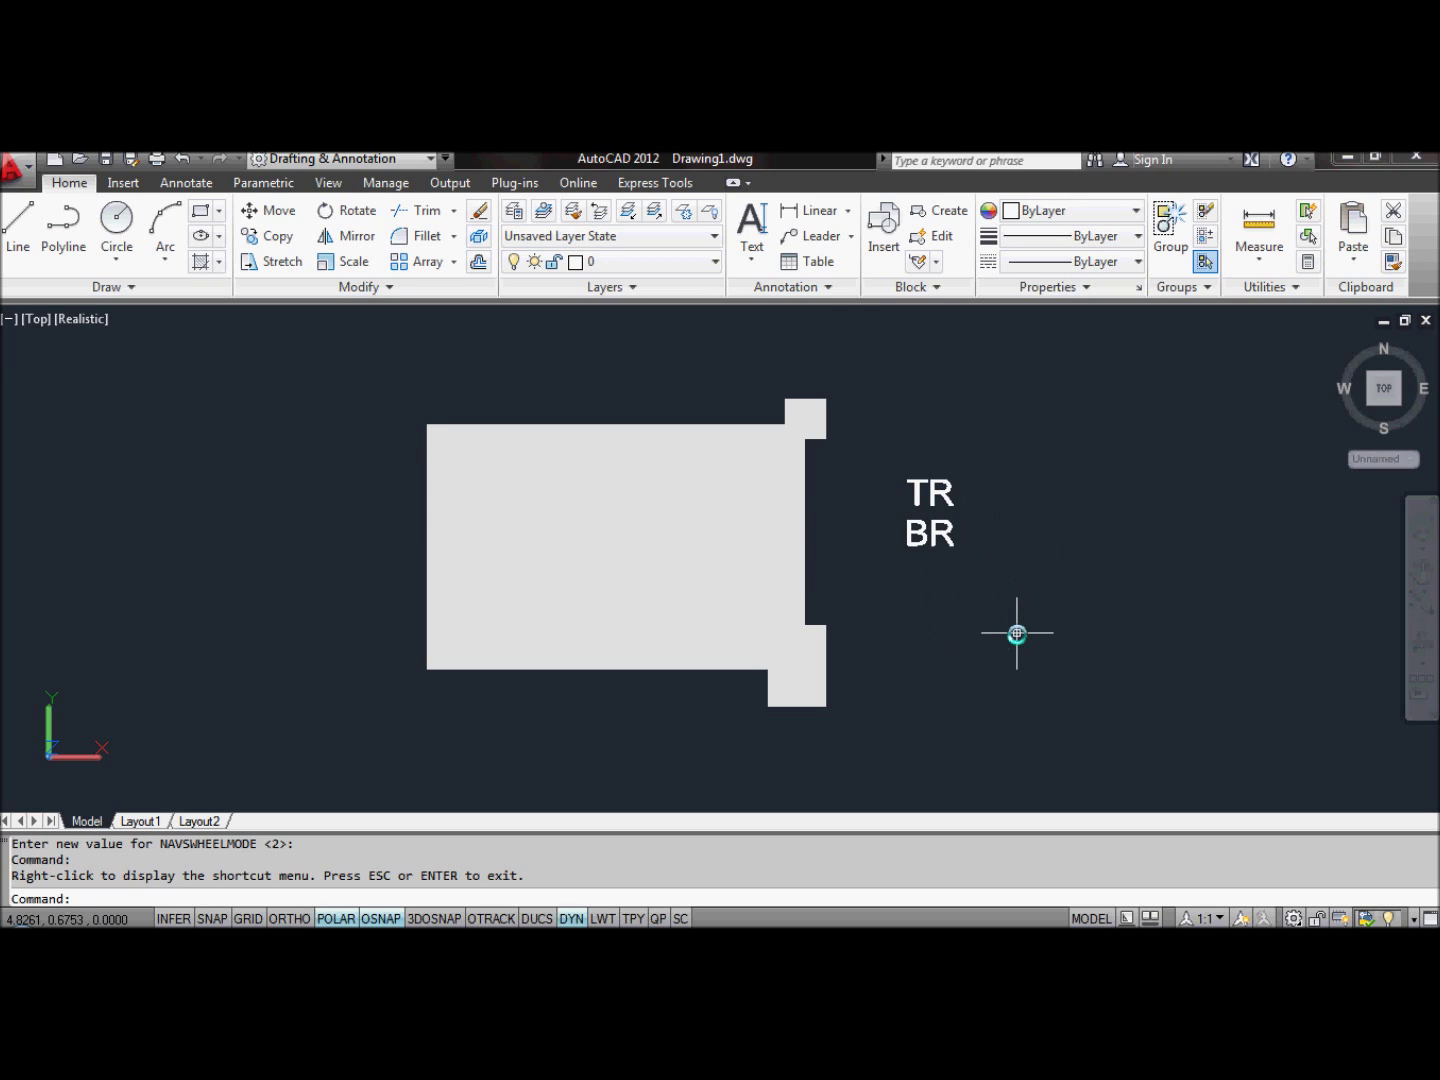
pyautogui.click(328, 182)
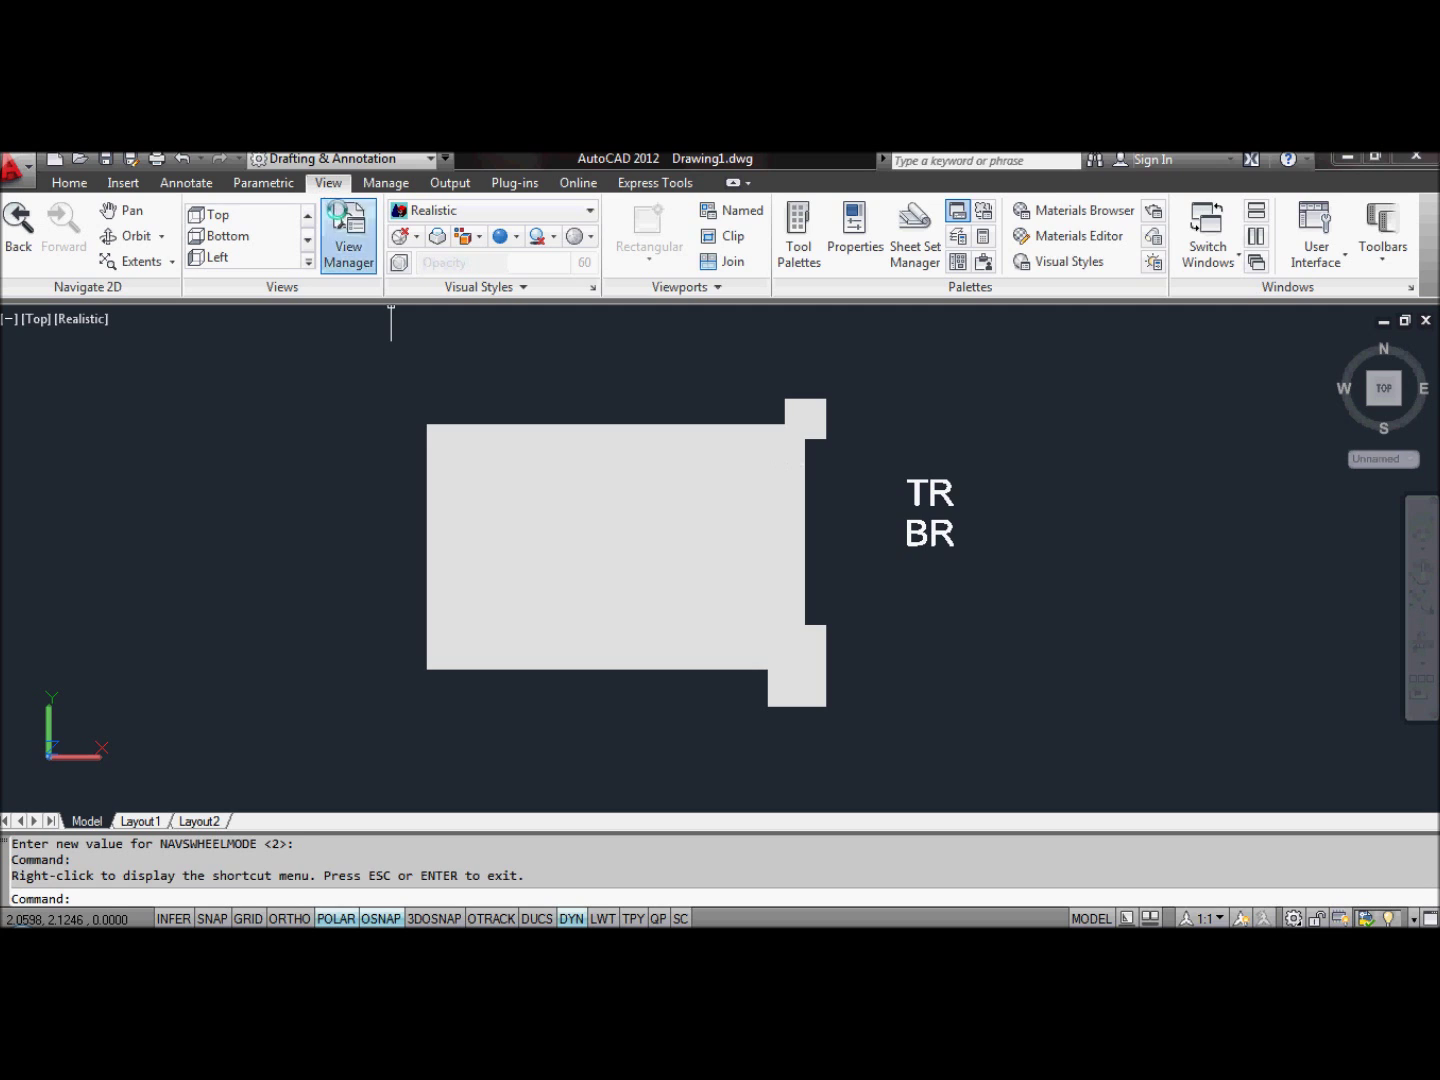
pyautogui.click(336, 211)
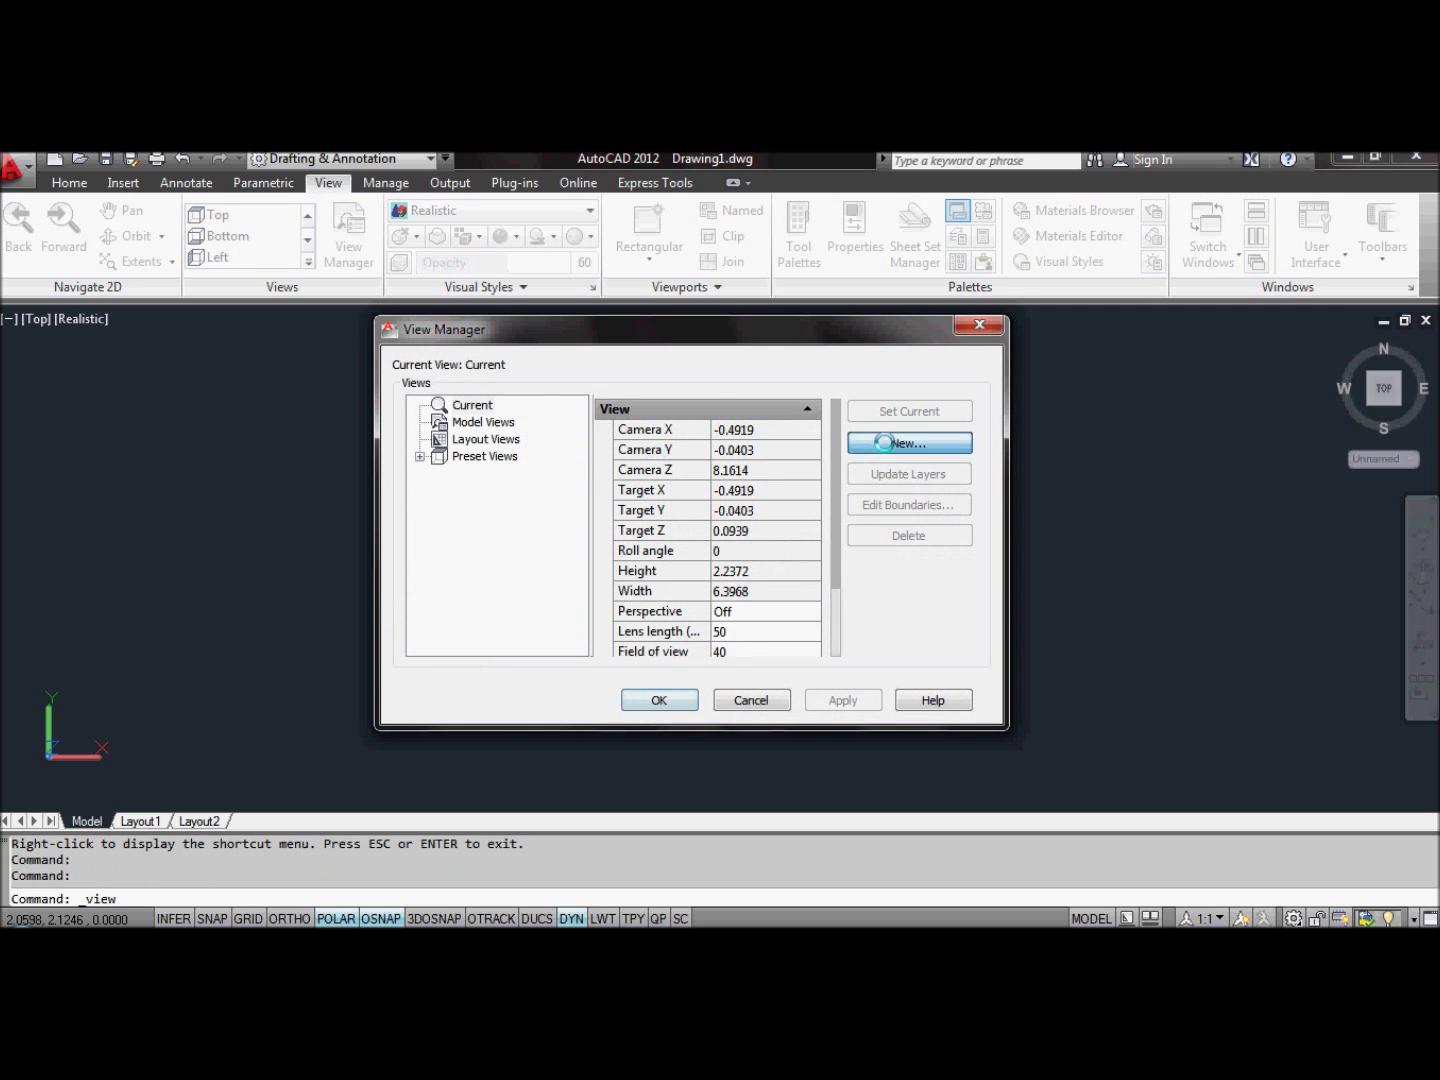
pyautogui.click(884, 442)
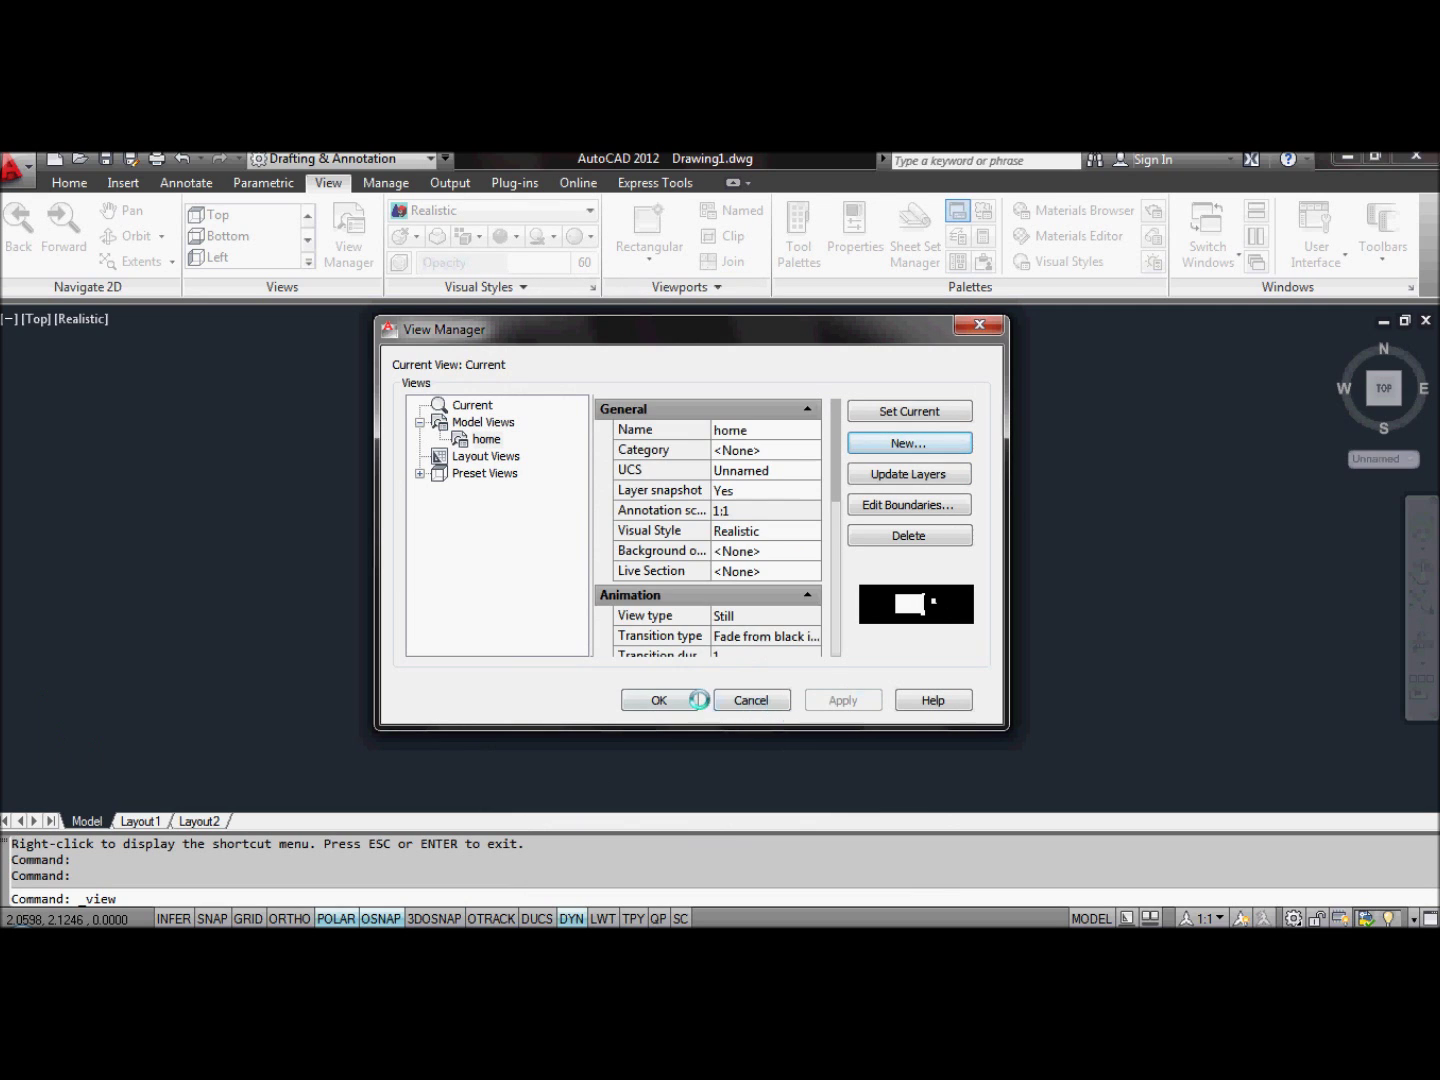
pyautogui.click(659, 700)
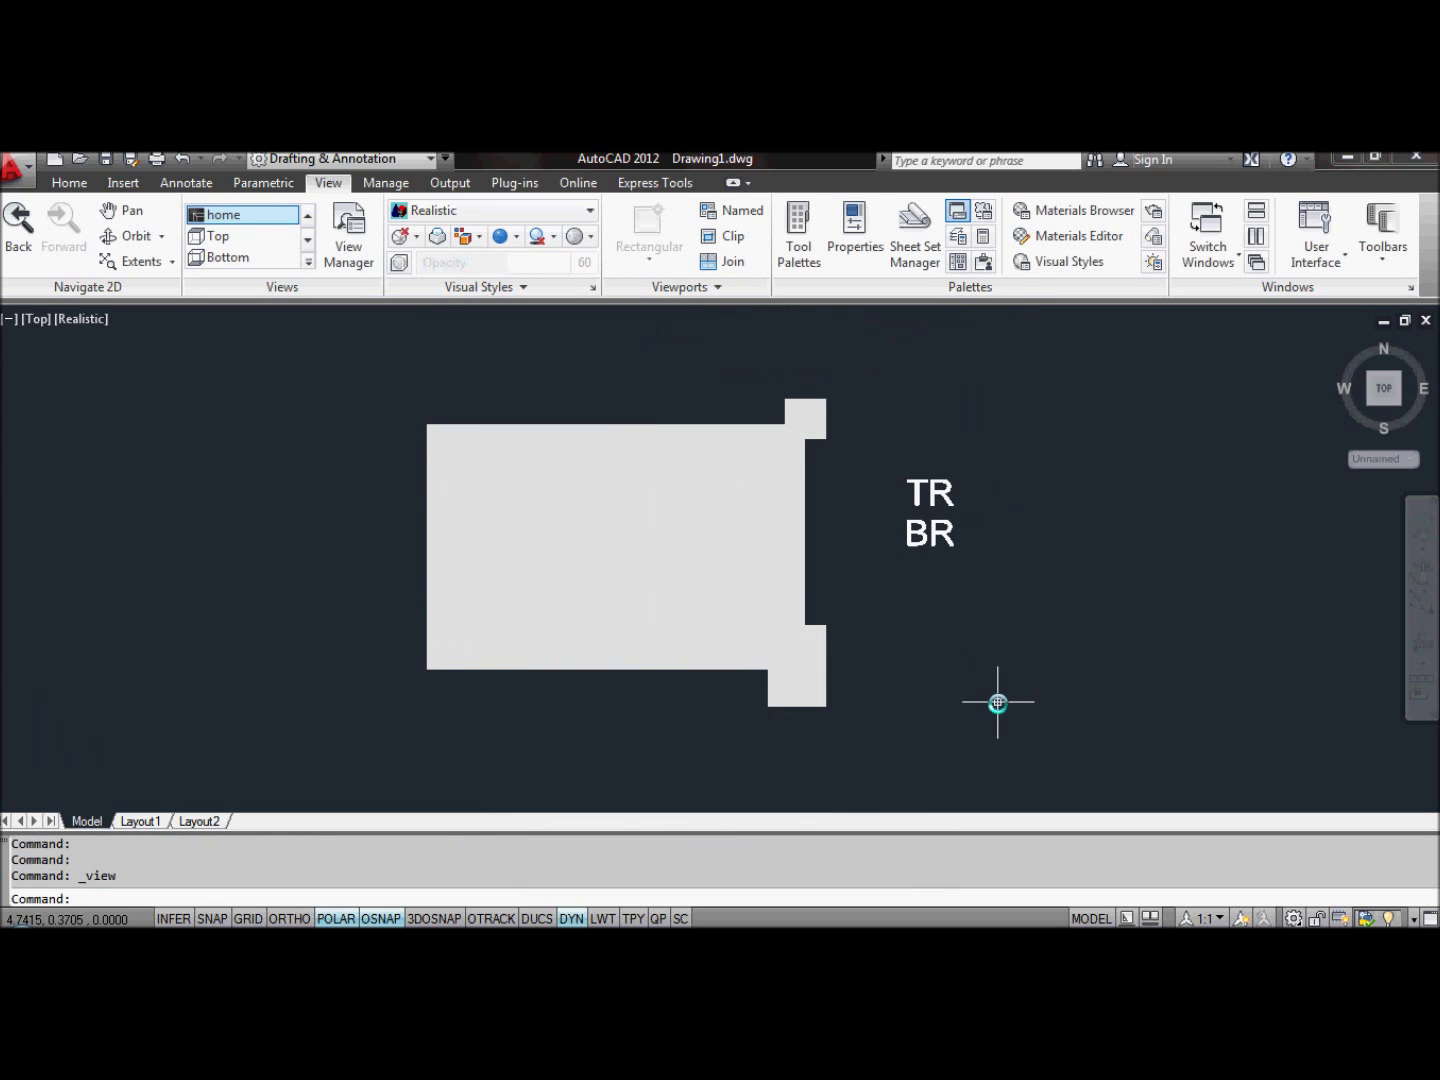
# Step: Frame the model's bottom-right corner block in a close-up 3D view from the front
pyautogui.click(1420, 530)
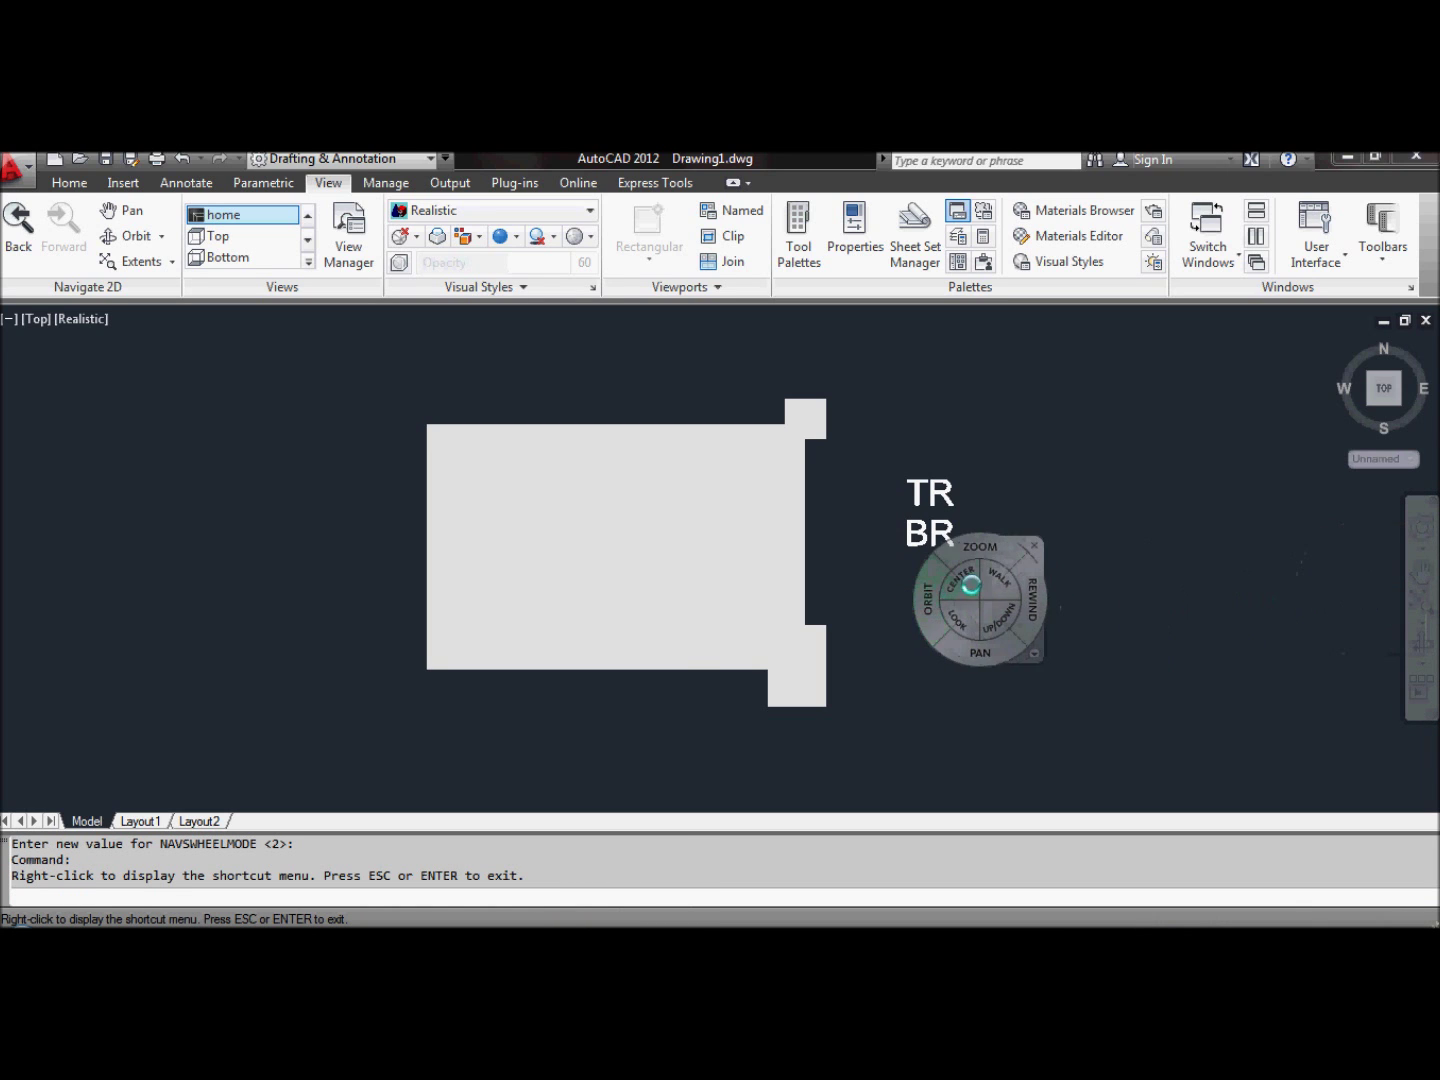
pyautogui.moveTo(1060, 607)
pyautogui.mouseDown()
pyautogui.moveTo(1051, 466)
pyautogui.moveTo(1016, 479)
pyautogui.moveTo(962, 466)
pyautogui.moveTo(1016, 400)
pyautogui.moveTo(1017, 352)
pyautogui.mouseUp()
pyautogui.moveTo(1019, 461); pyautogui.dragTo(1, 538)
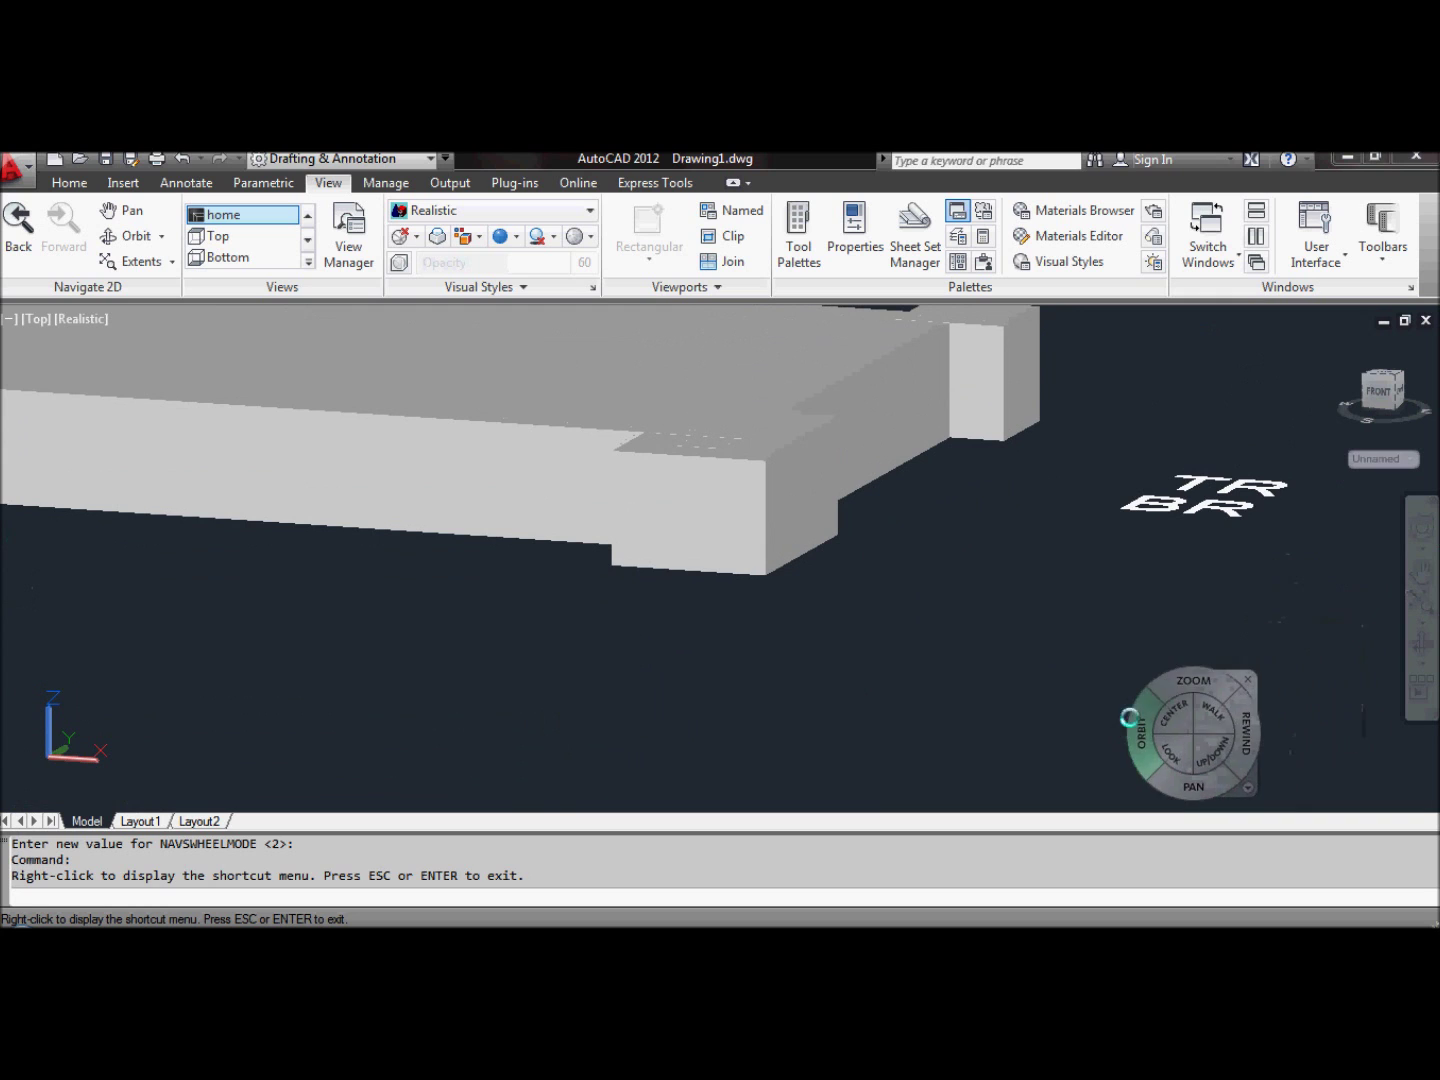
pyautogui.moveTo(1188, 679); pyautogui.dragTo(1192, 655)
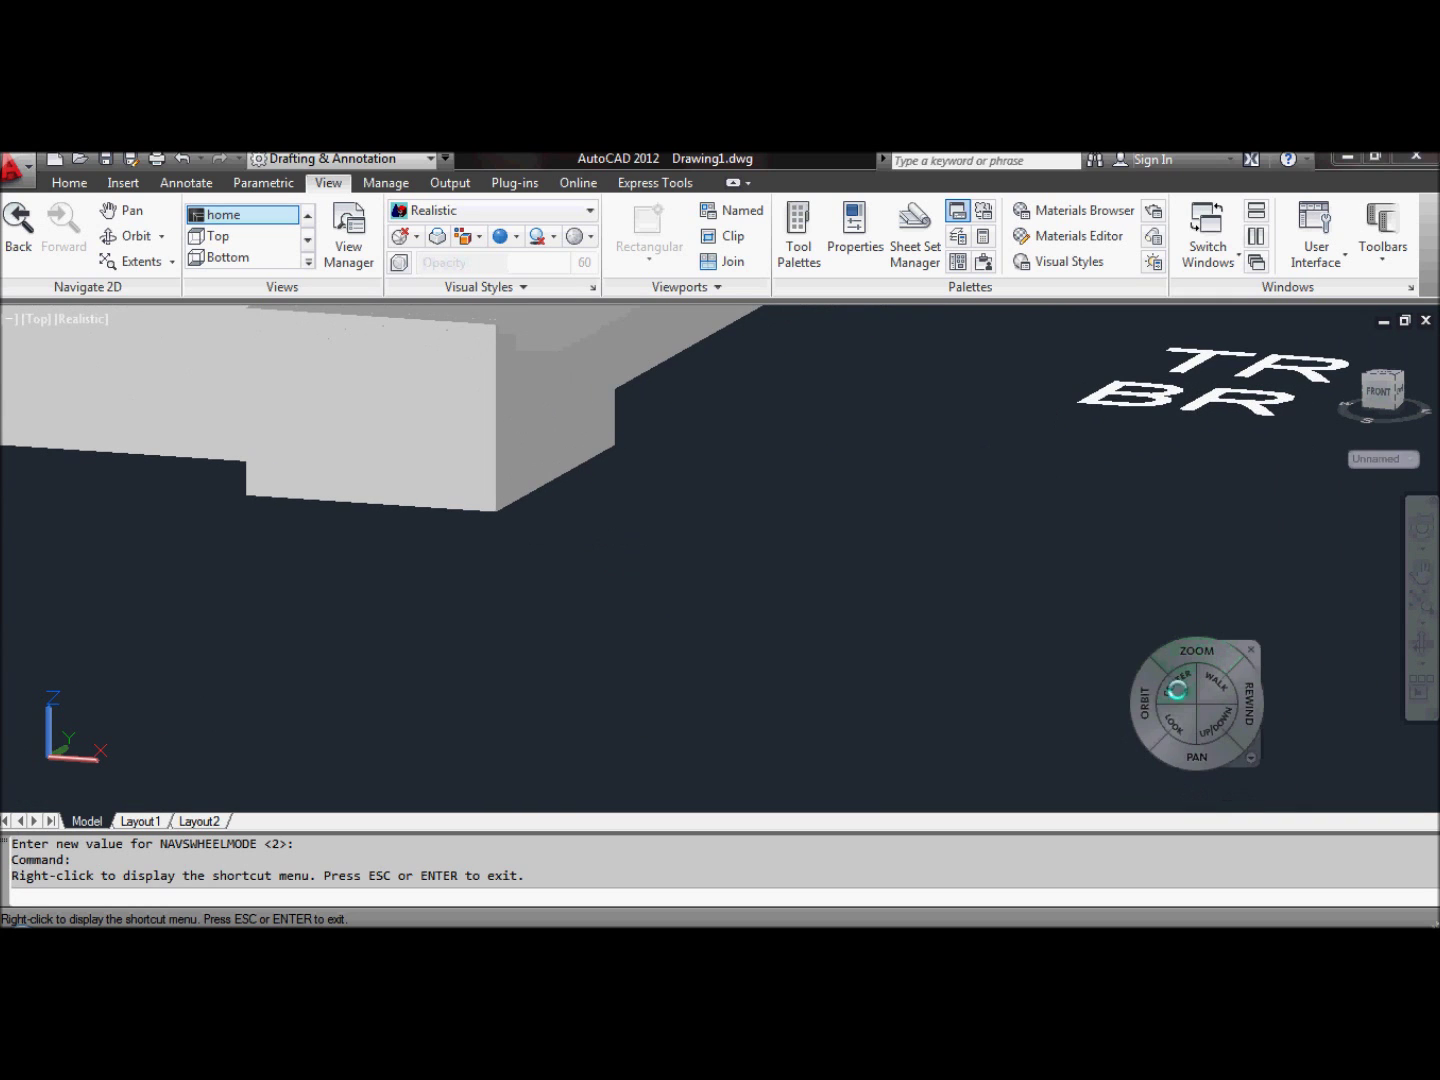
pyautogui.moveTo(1175, 755); pyautogui.dragTo(1382, 386)
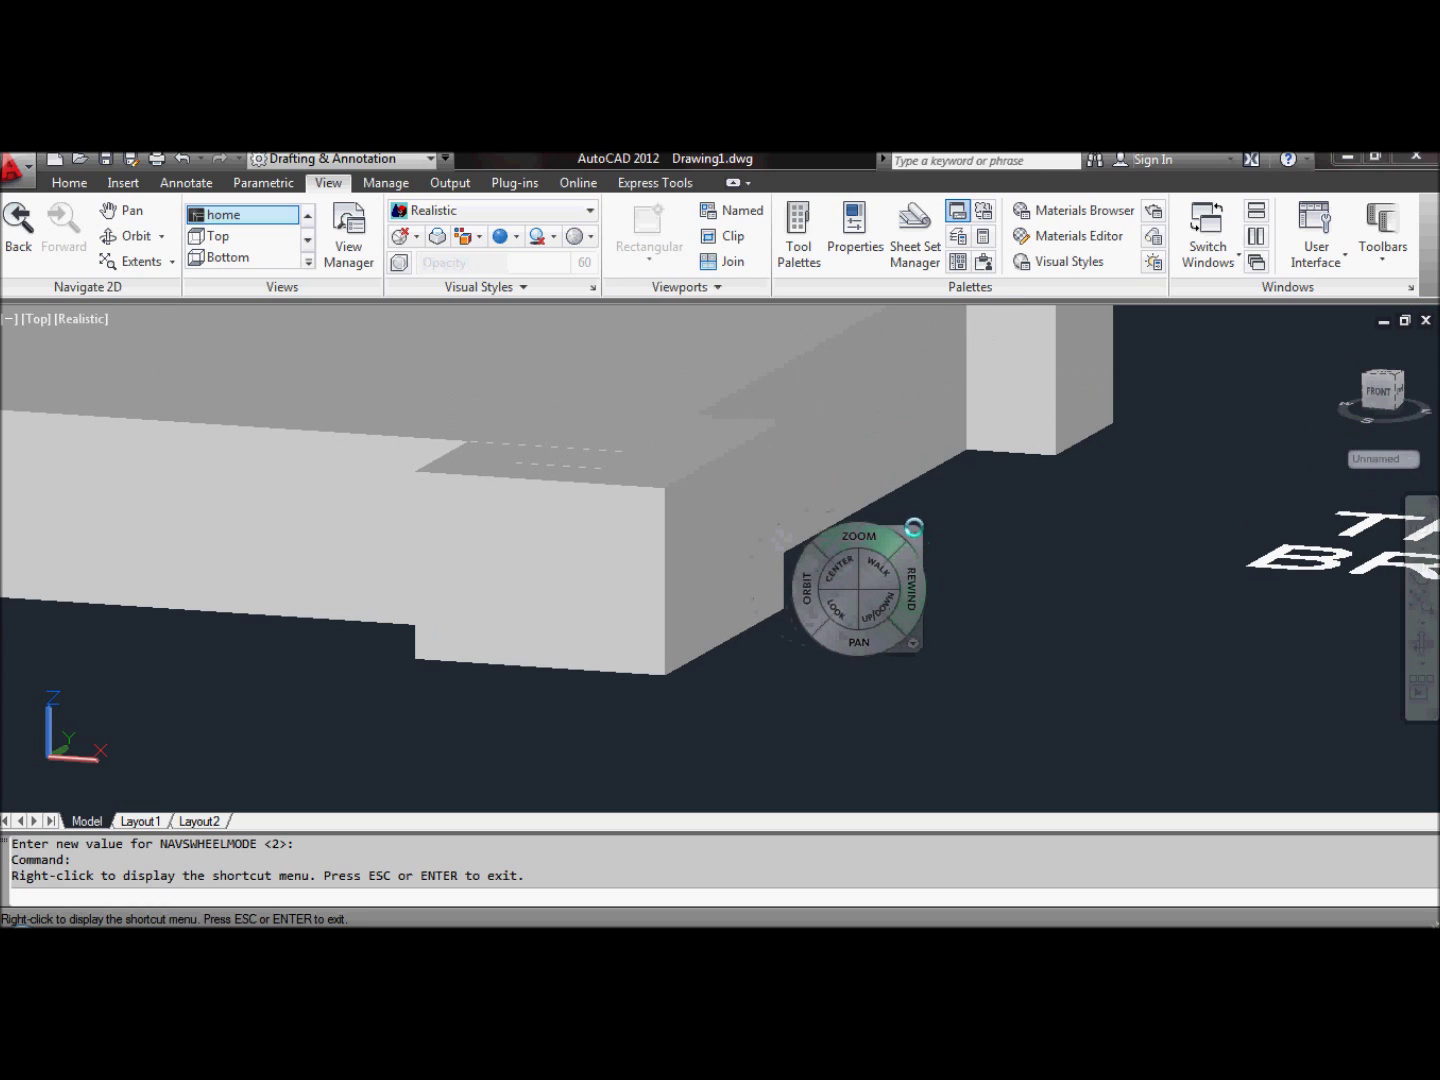
pyautogui.click(913, 530)
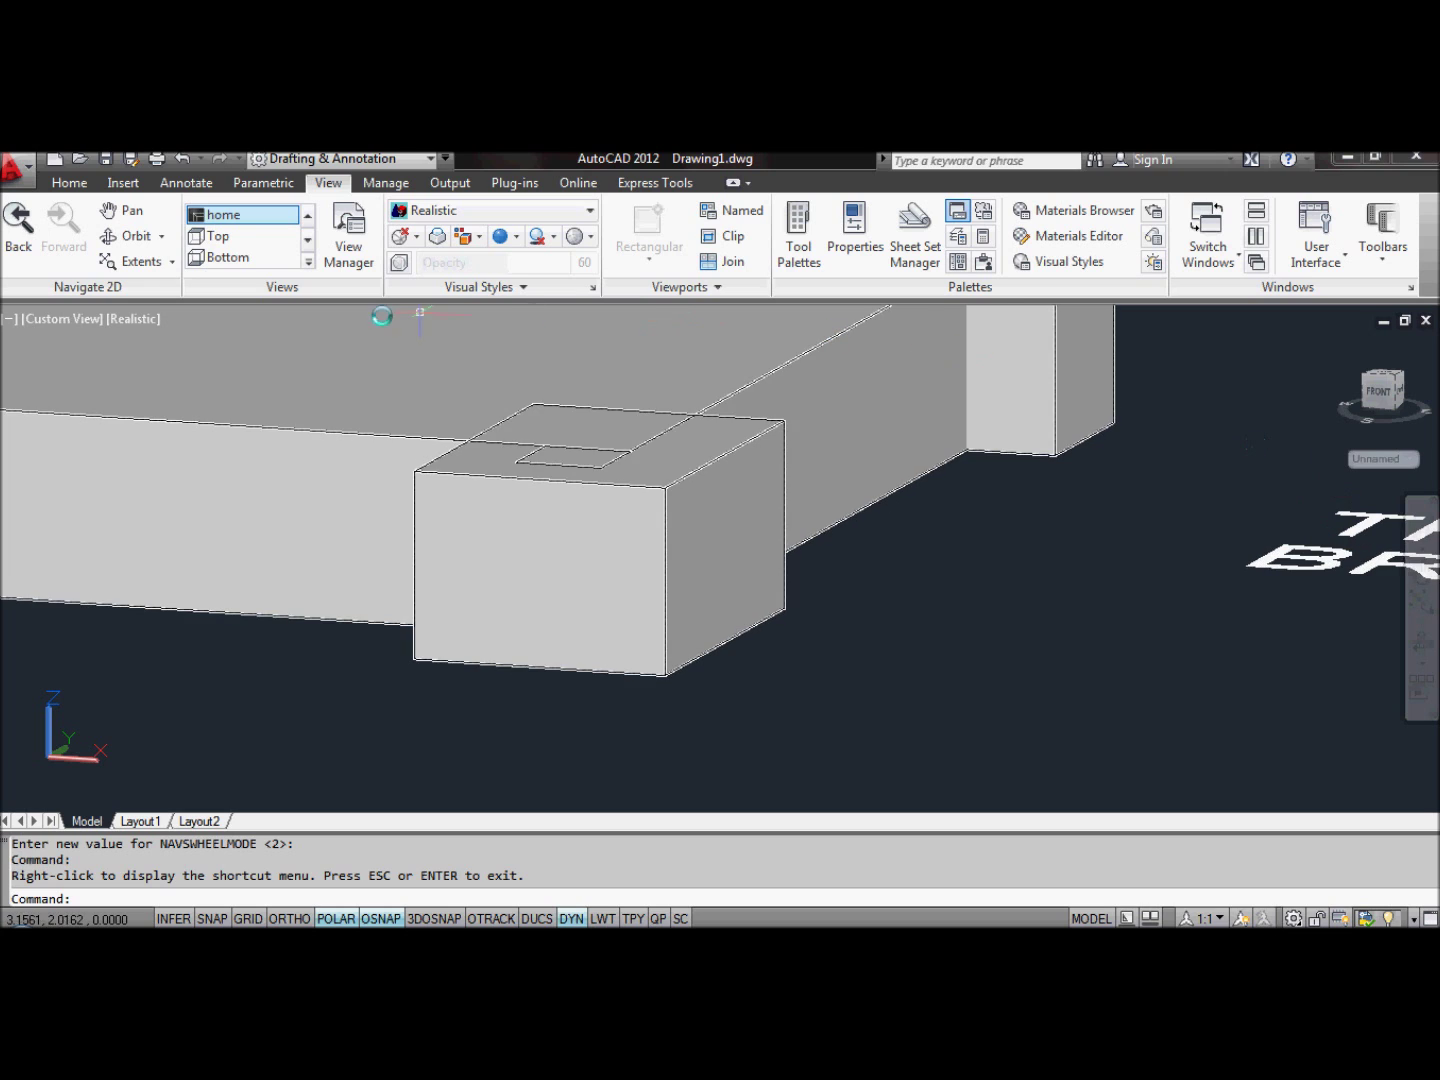
# Step: Turn off the Main links layer and turn on the homeLink layer
pyautogui.click(69, 182)
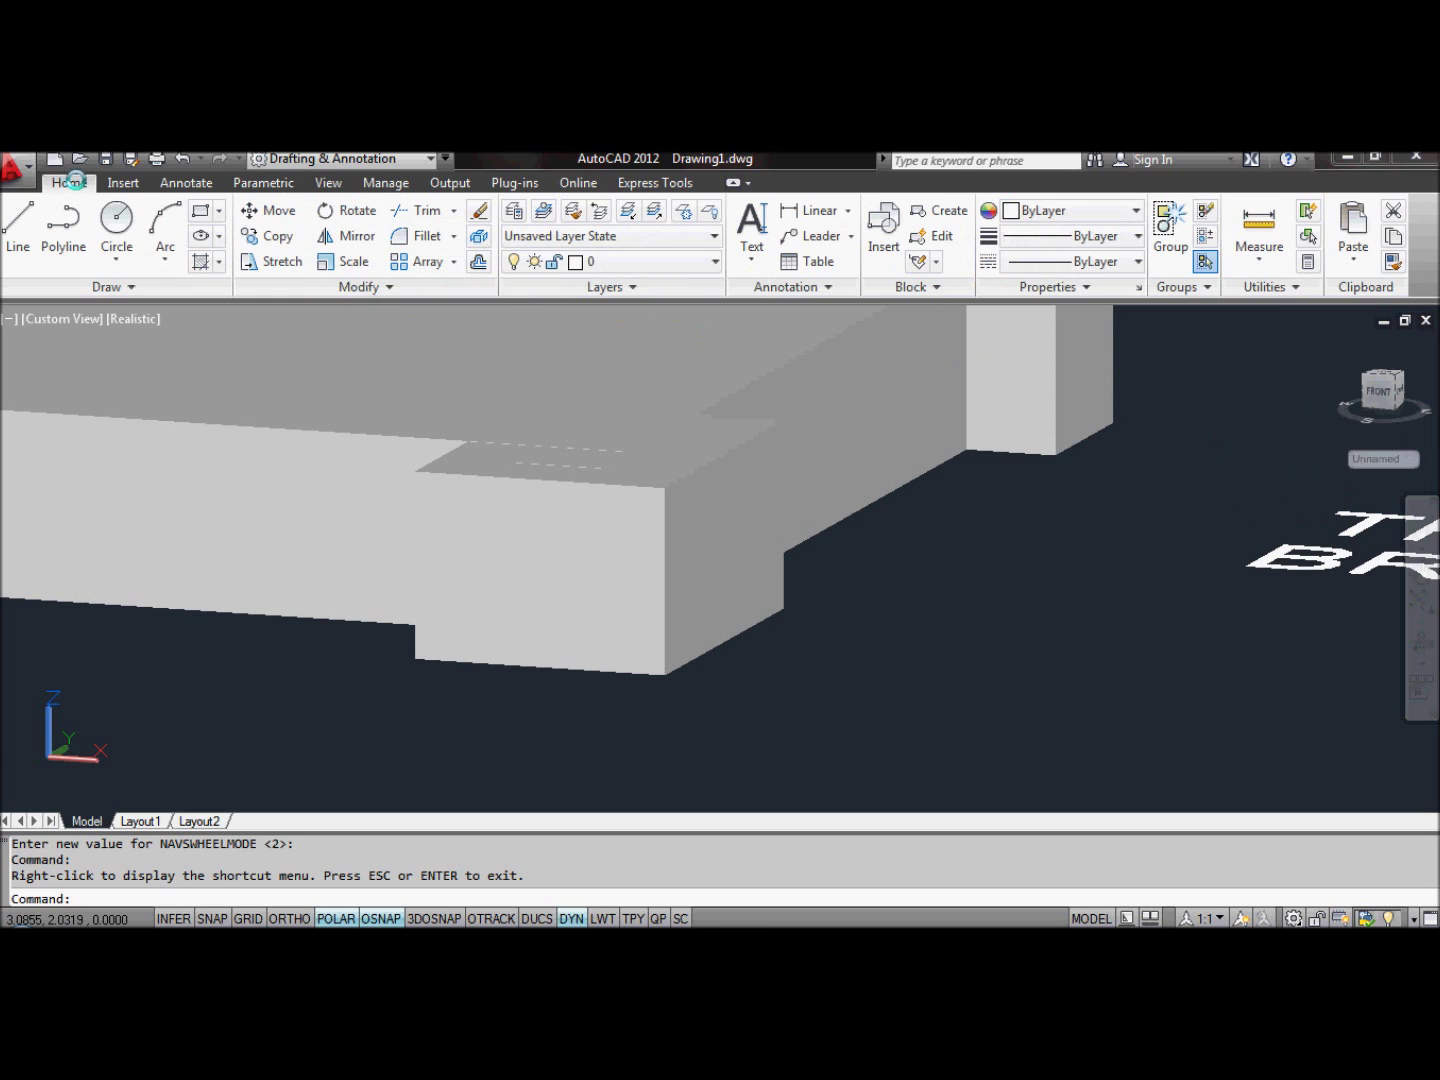
pyautogui.click(707, 260)
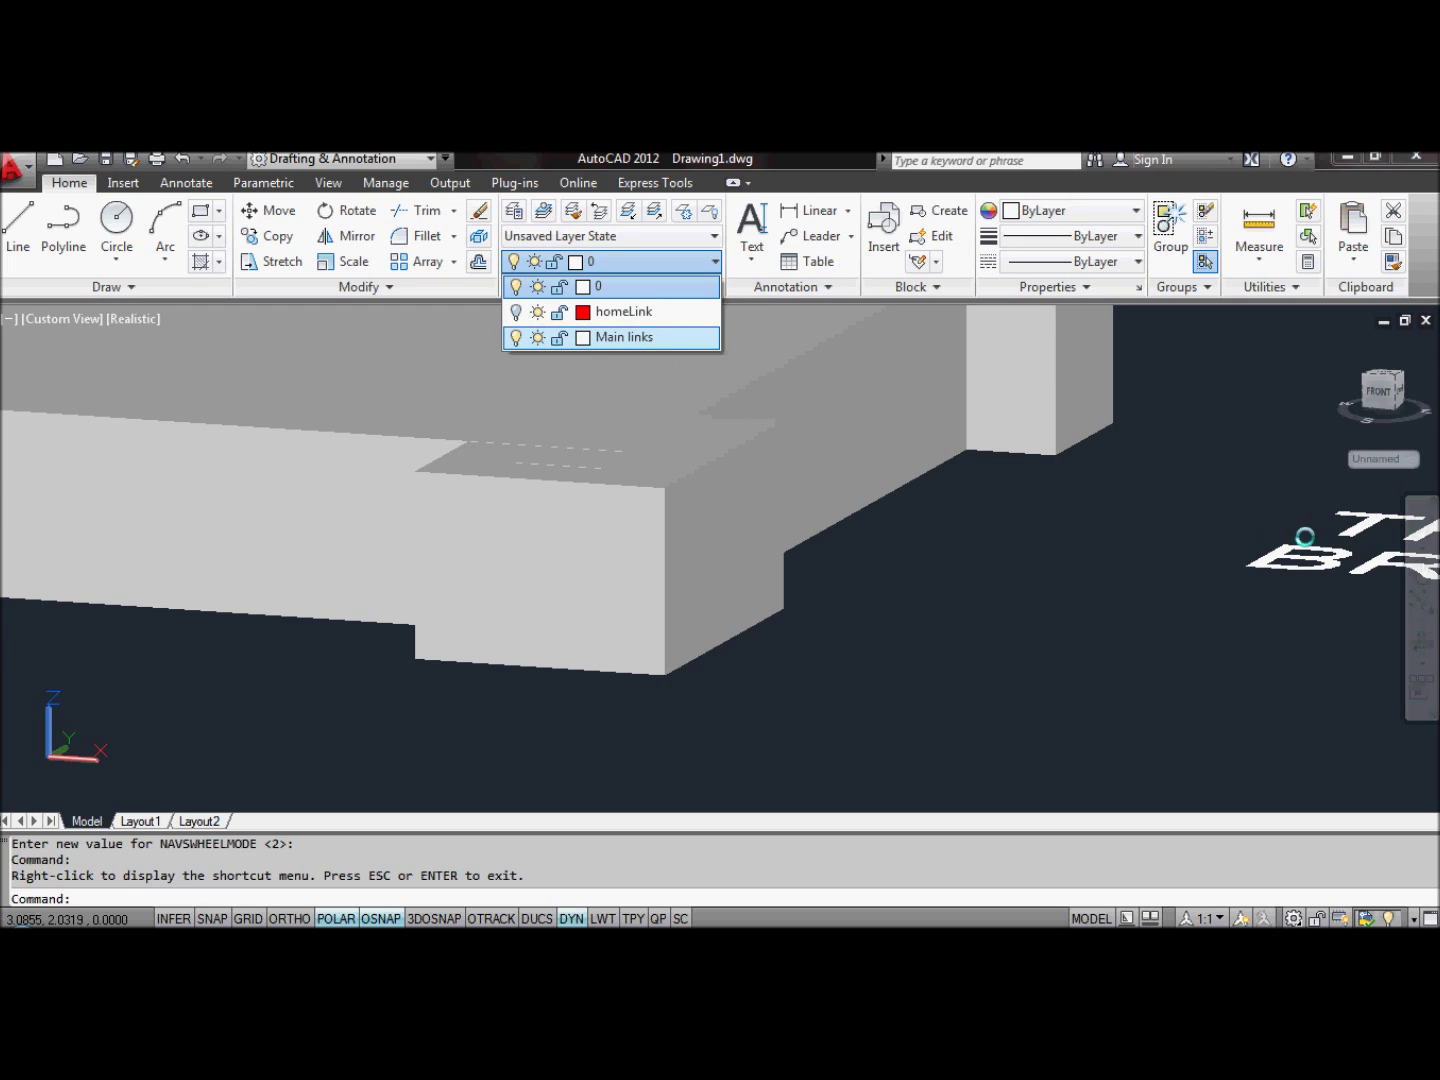
pyautogui.click(516, 337)
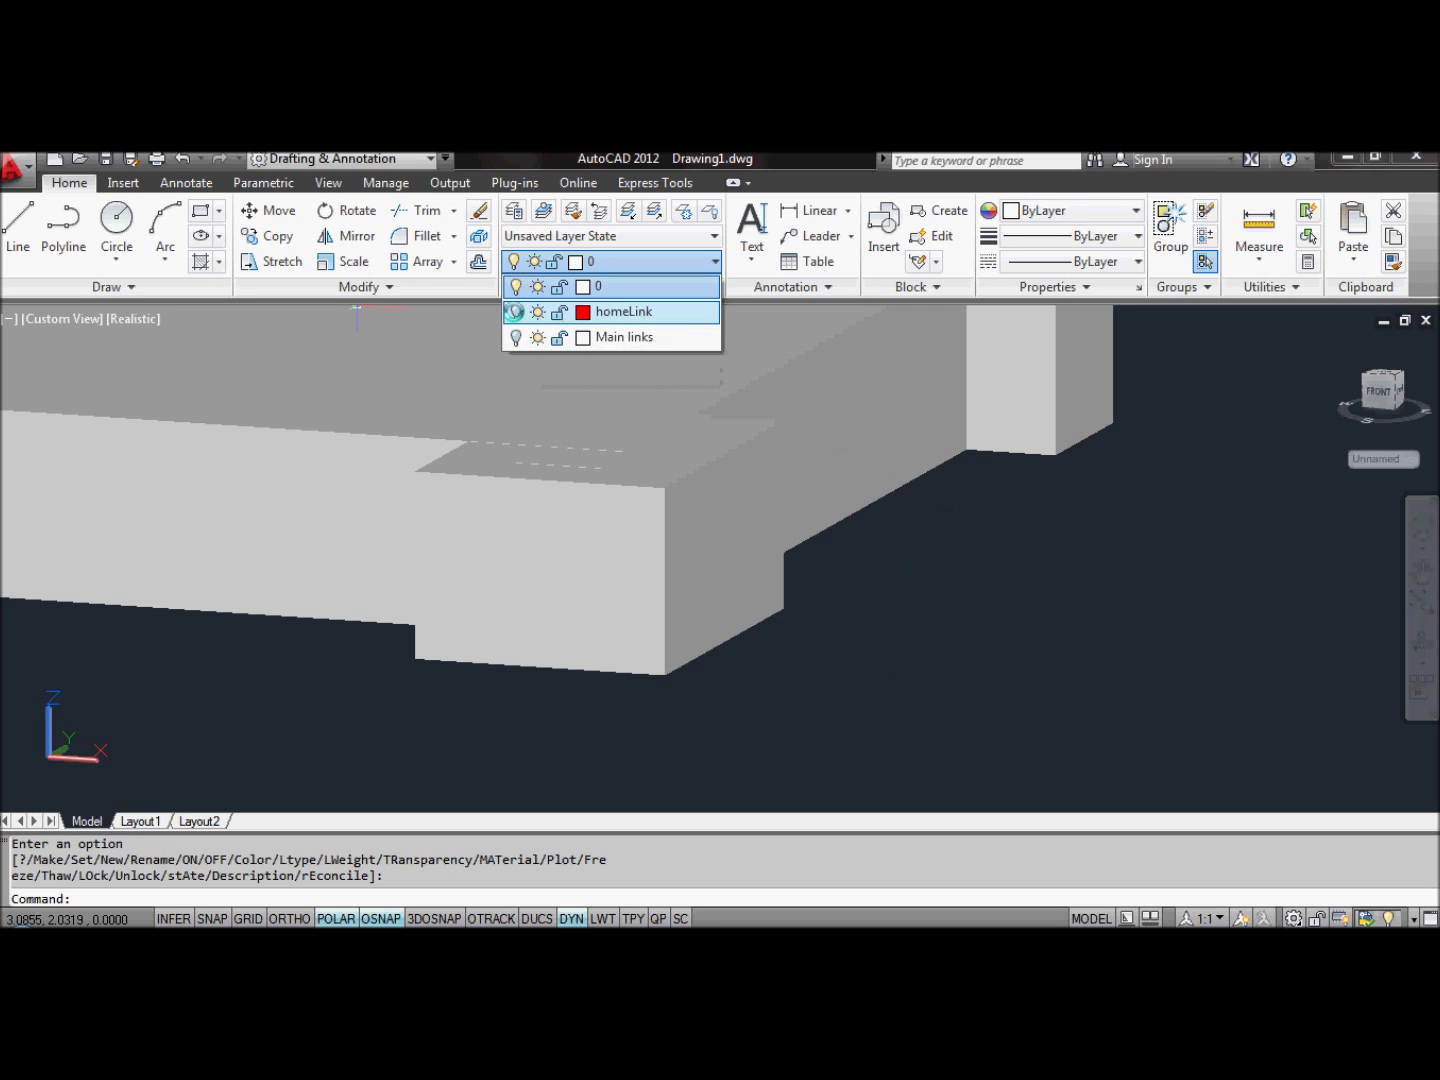
pyautogui.click(514, 311)
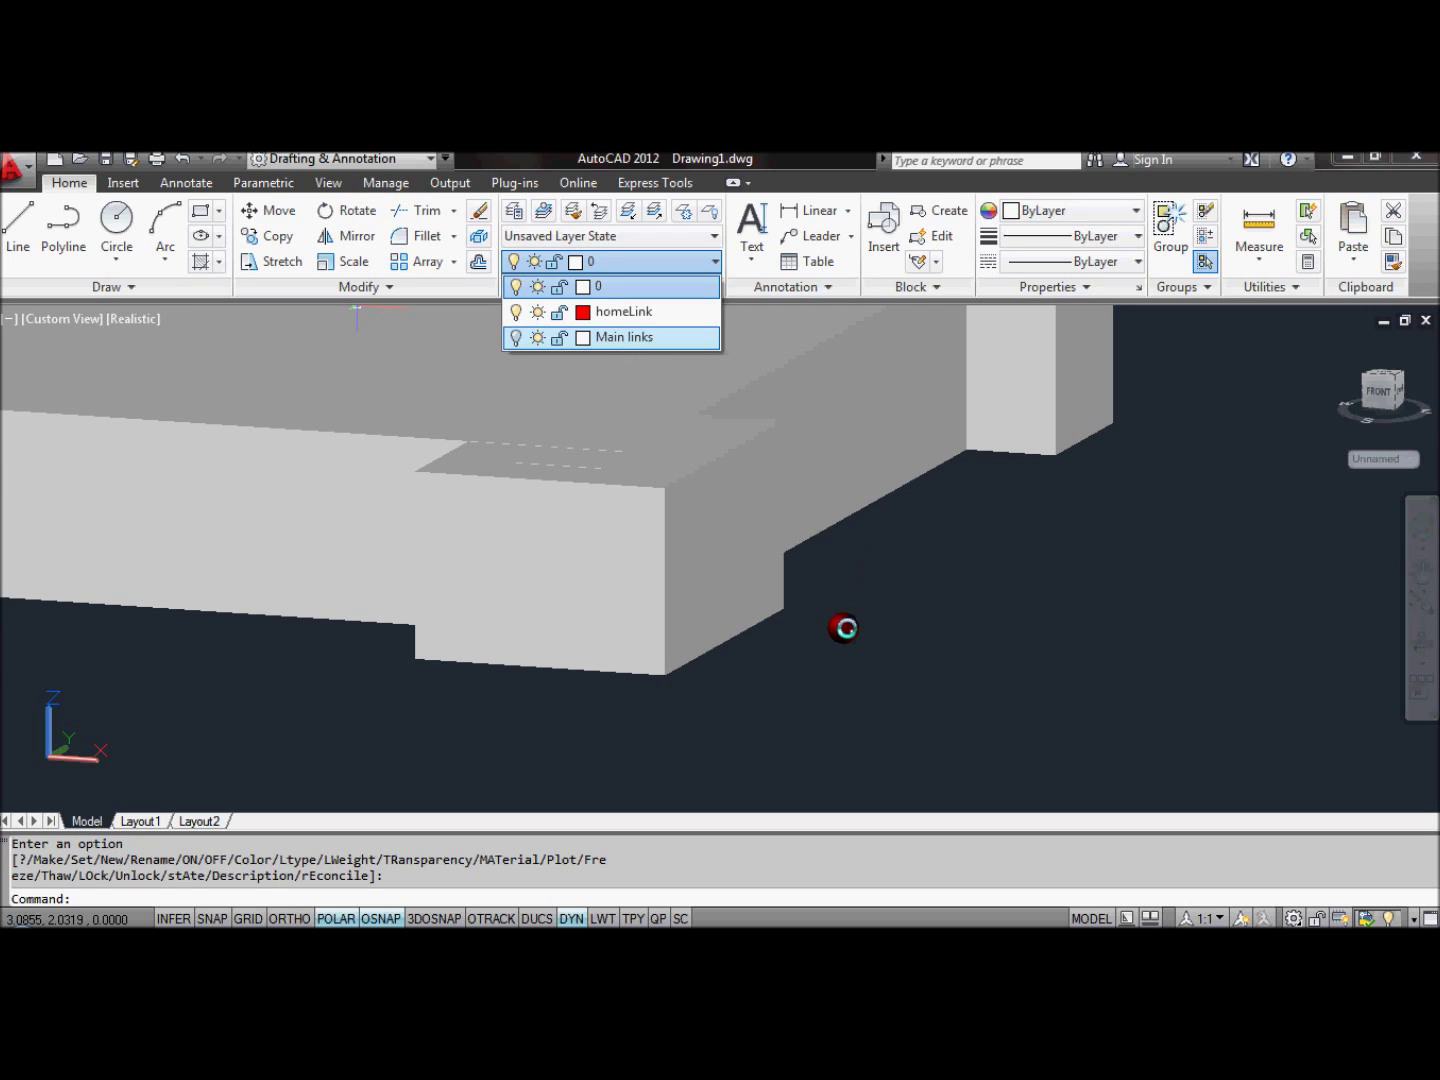
pyautogui.click(706, 263)
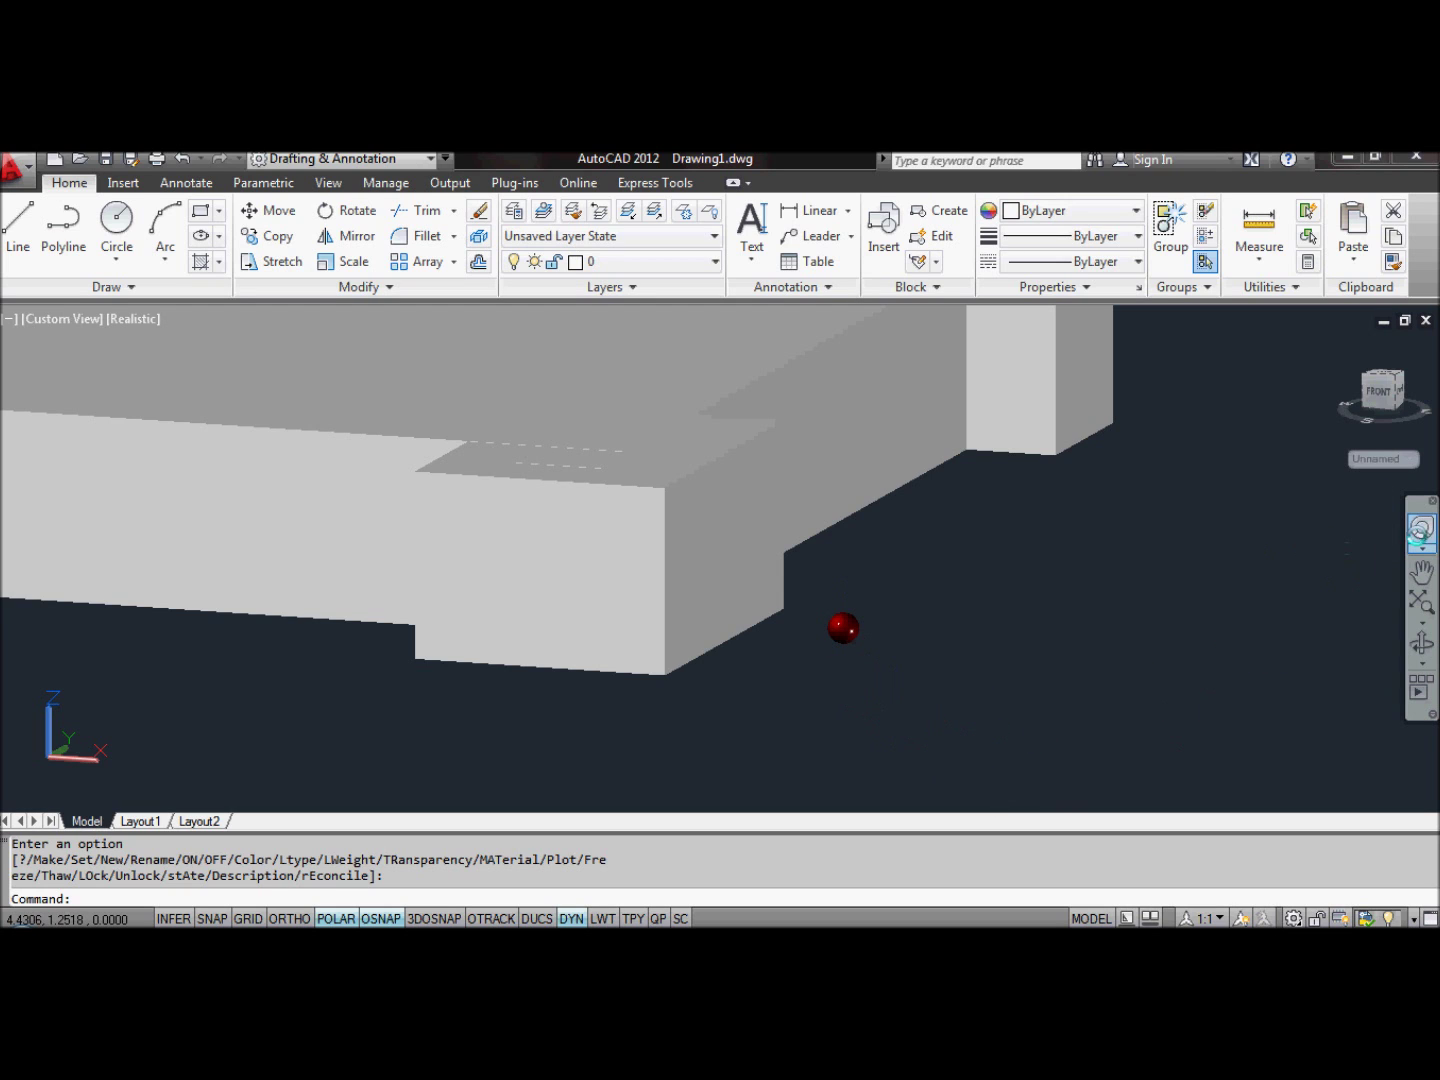
# Step: Save the corner view with the red sphere as a named view called BR and update its saved layers
pyautogui.click(1421, 527)
pyautogui.moveTo(1197, 559); pyautogui.dragTo(1243, 553)
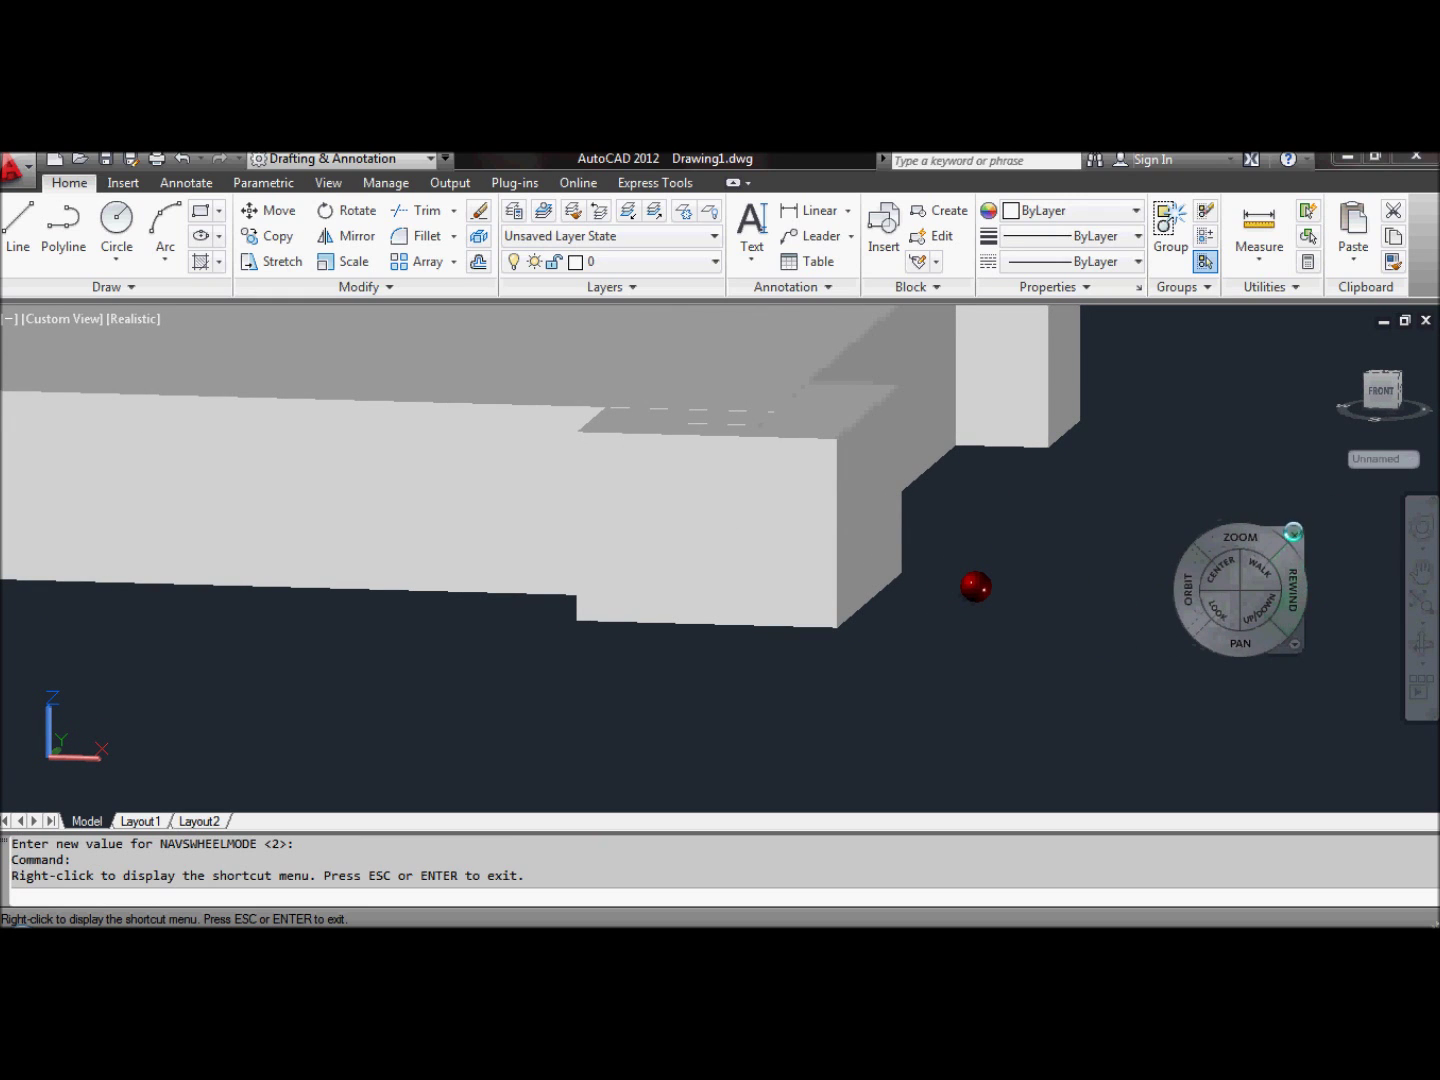
pyautogui.click(1293, 531)
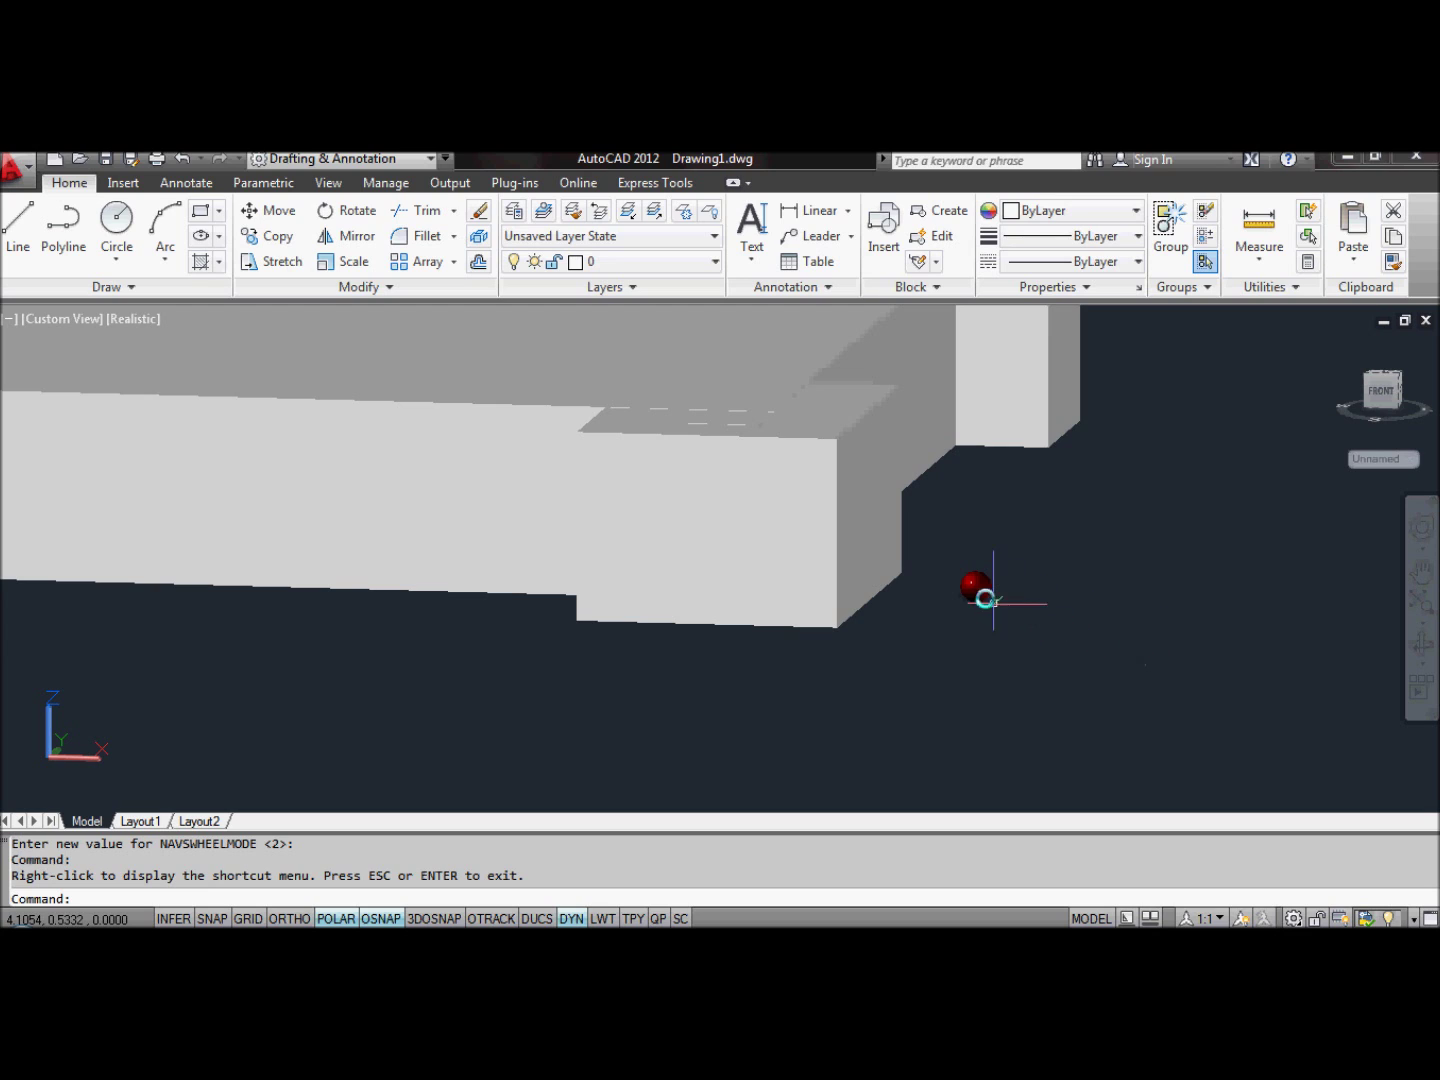
pyautogui.moveTo(977, 584)
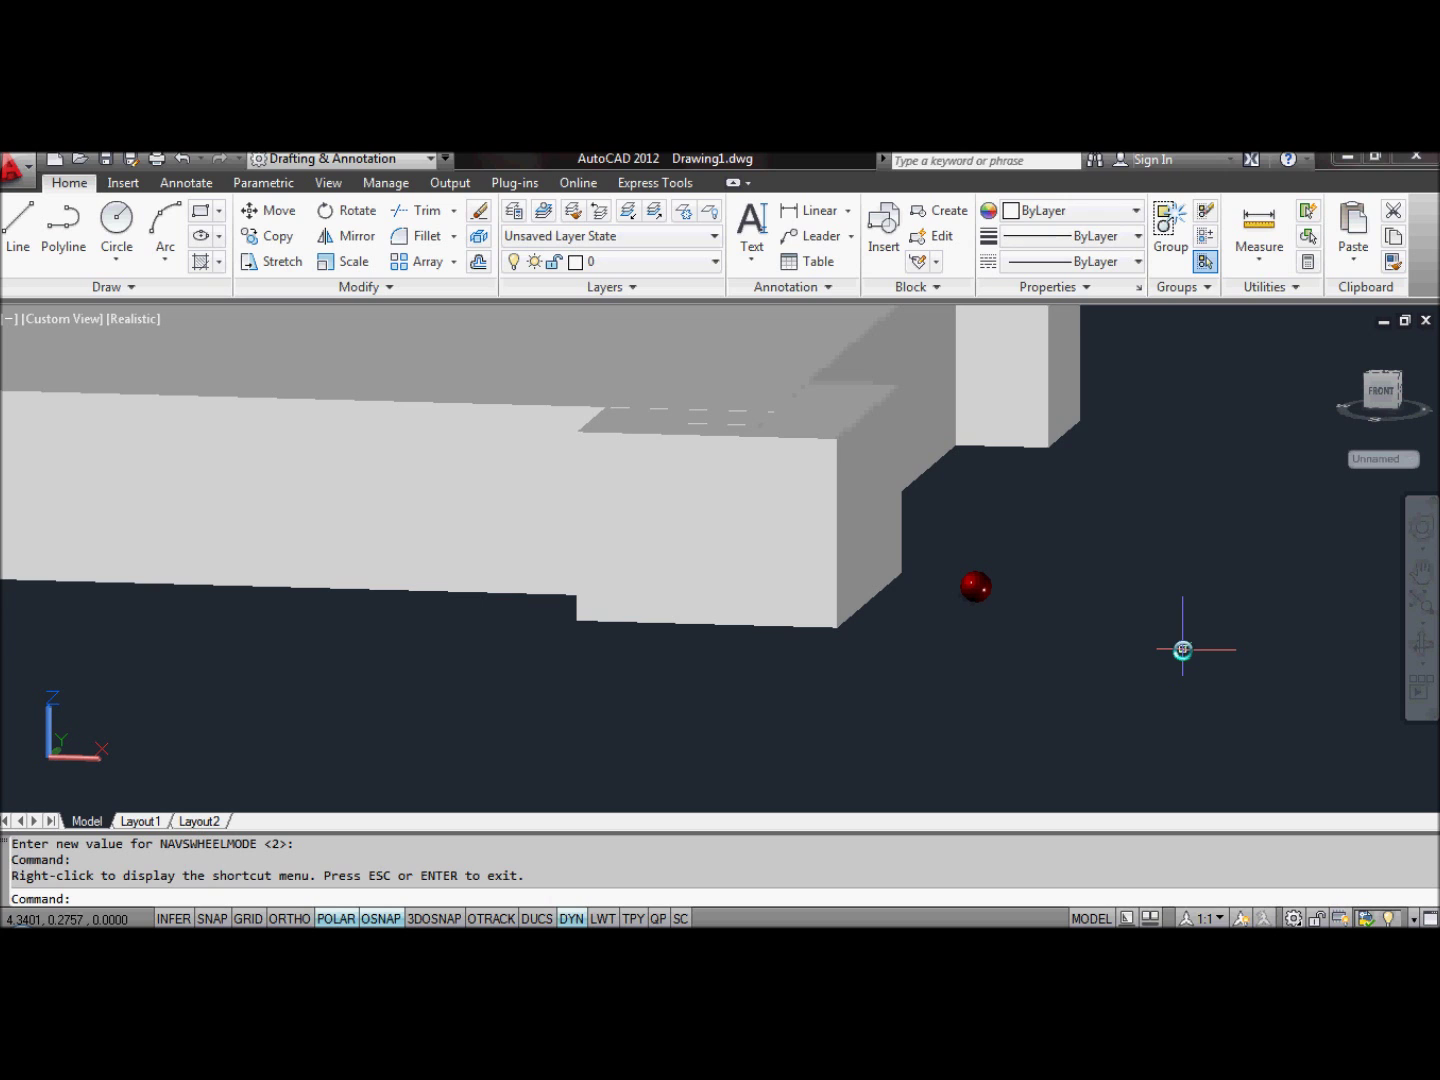
pyautogui.click(328, 184)
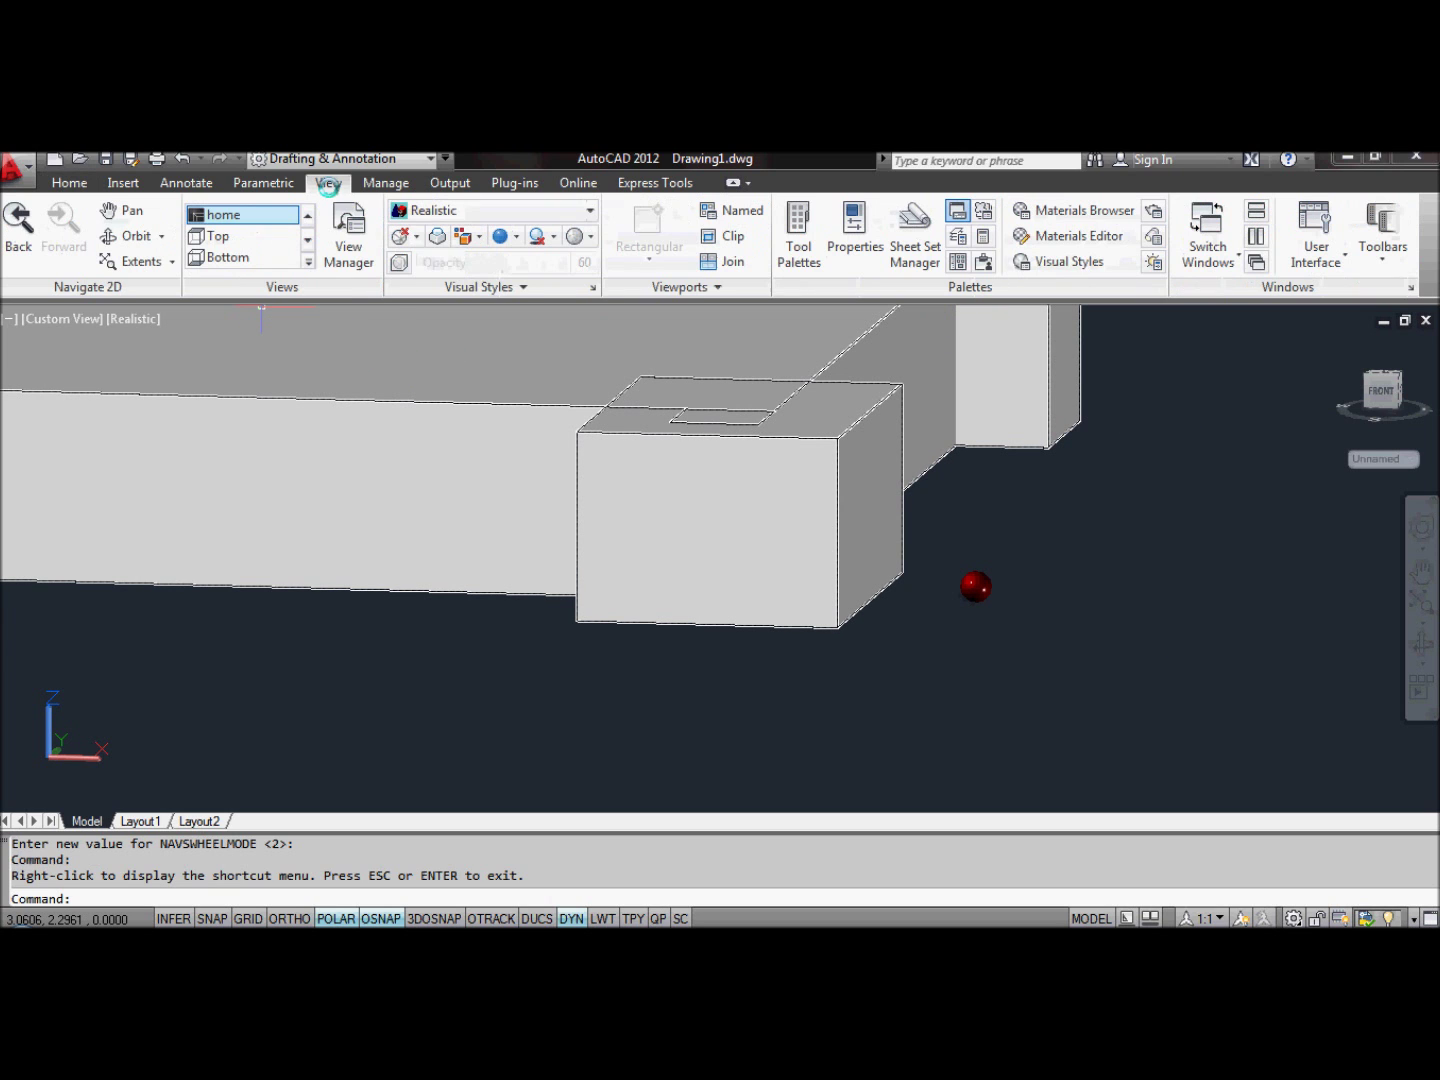
pyautogui.click(348, 235)
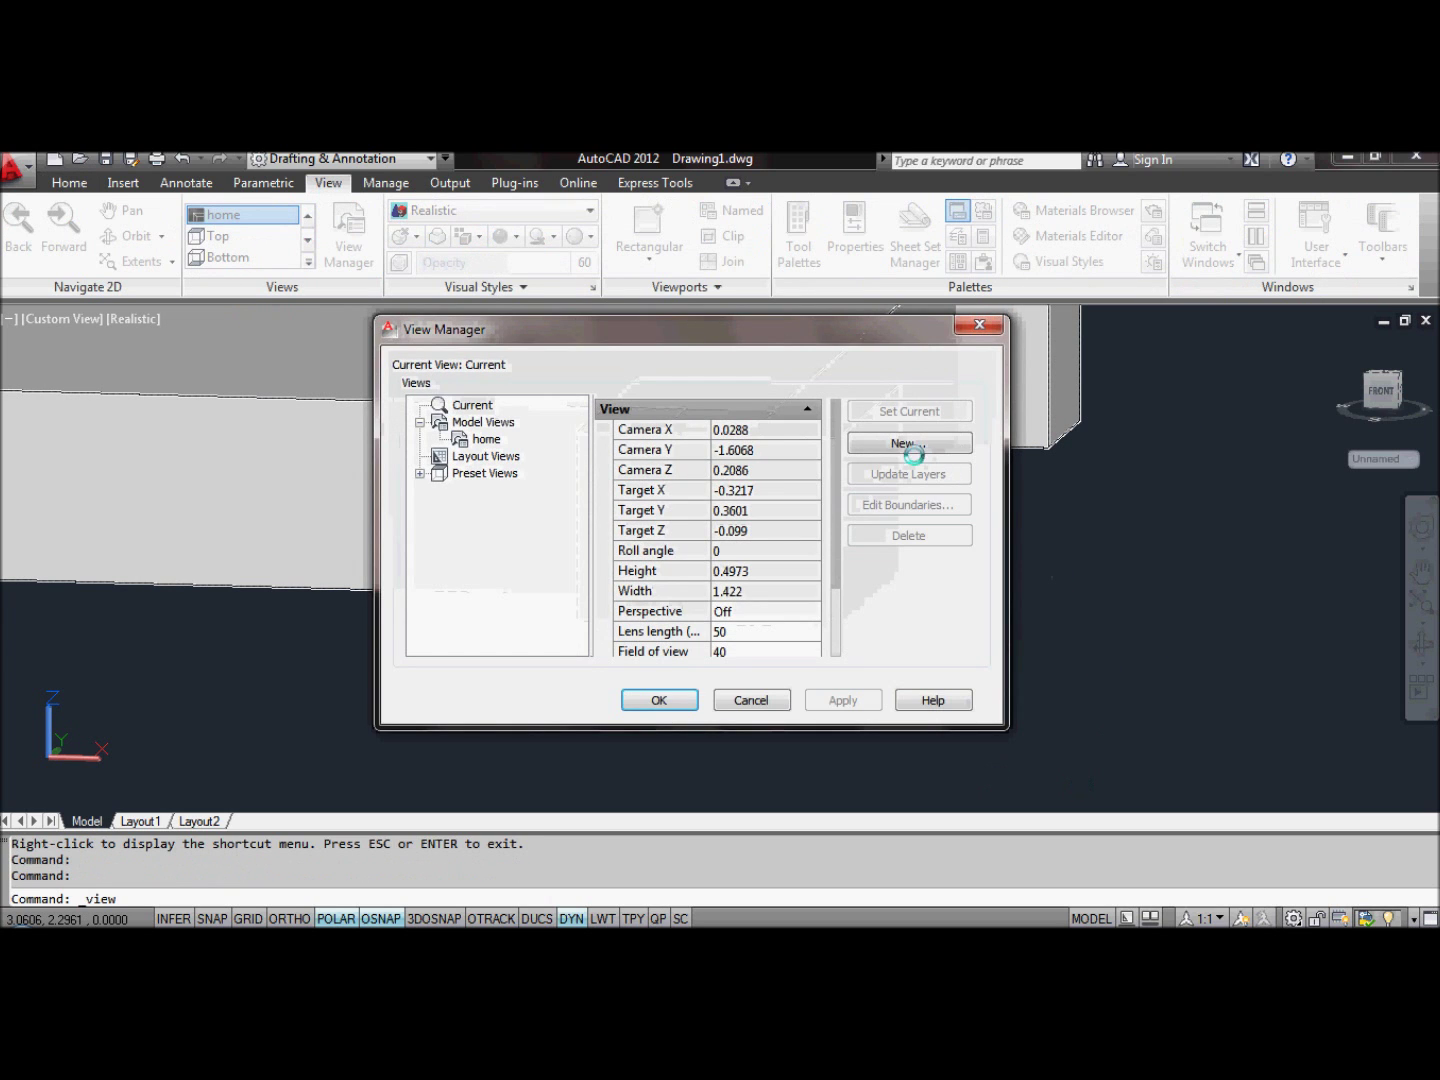
pyautogui.click(906, 444)
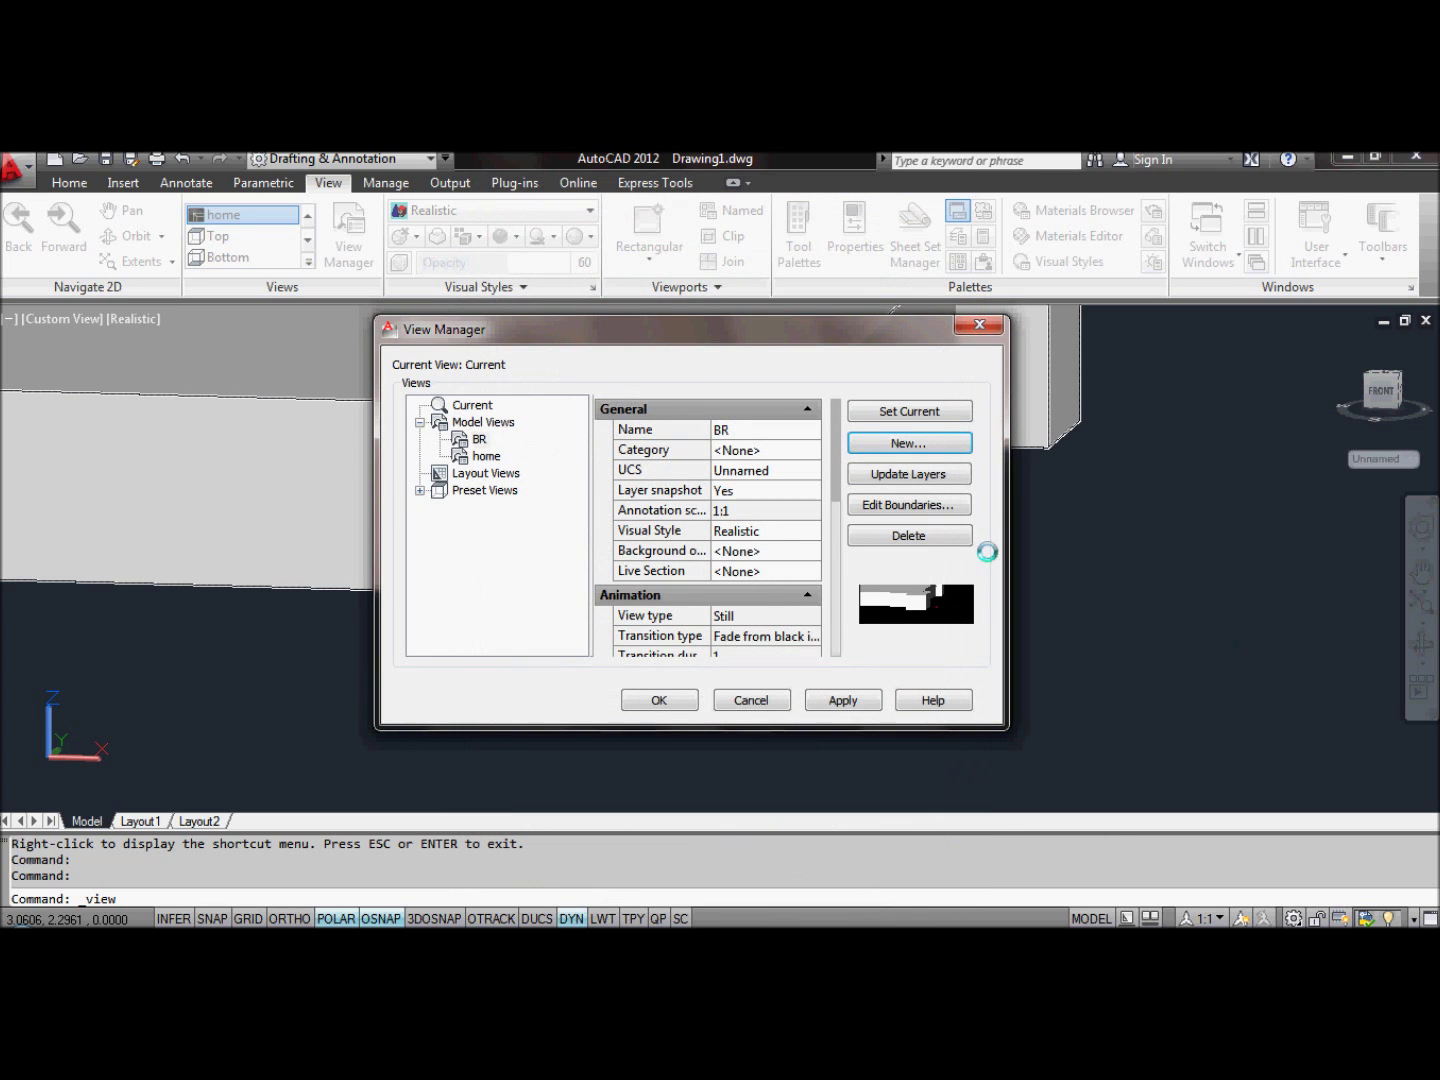
pyautogui.click(900, 473)
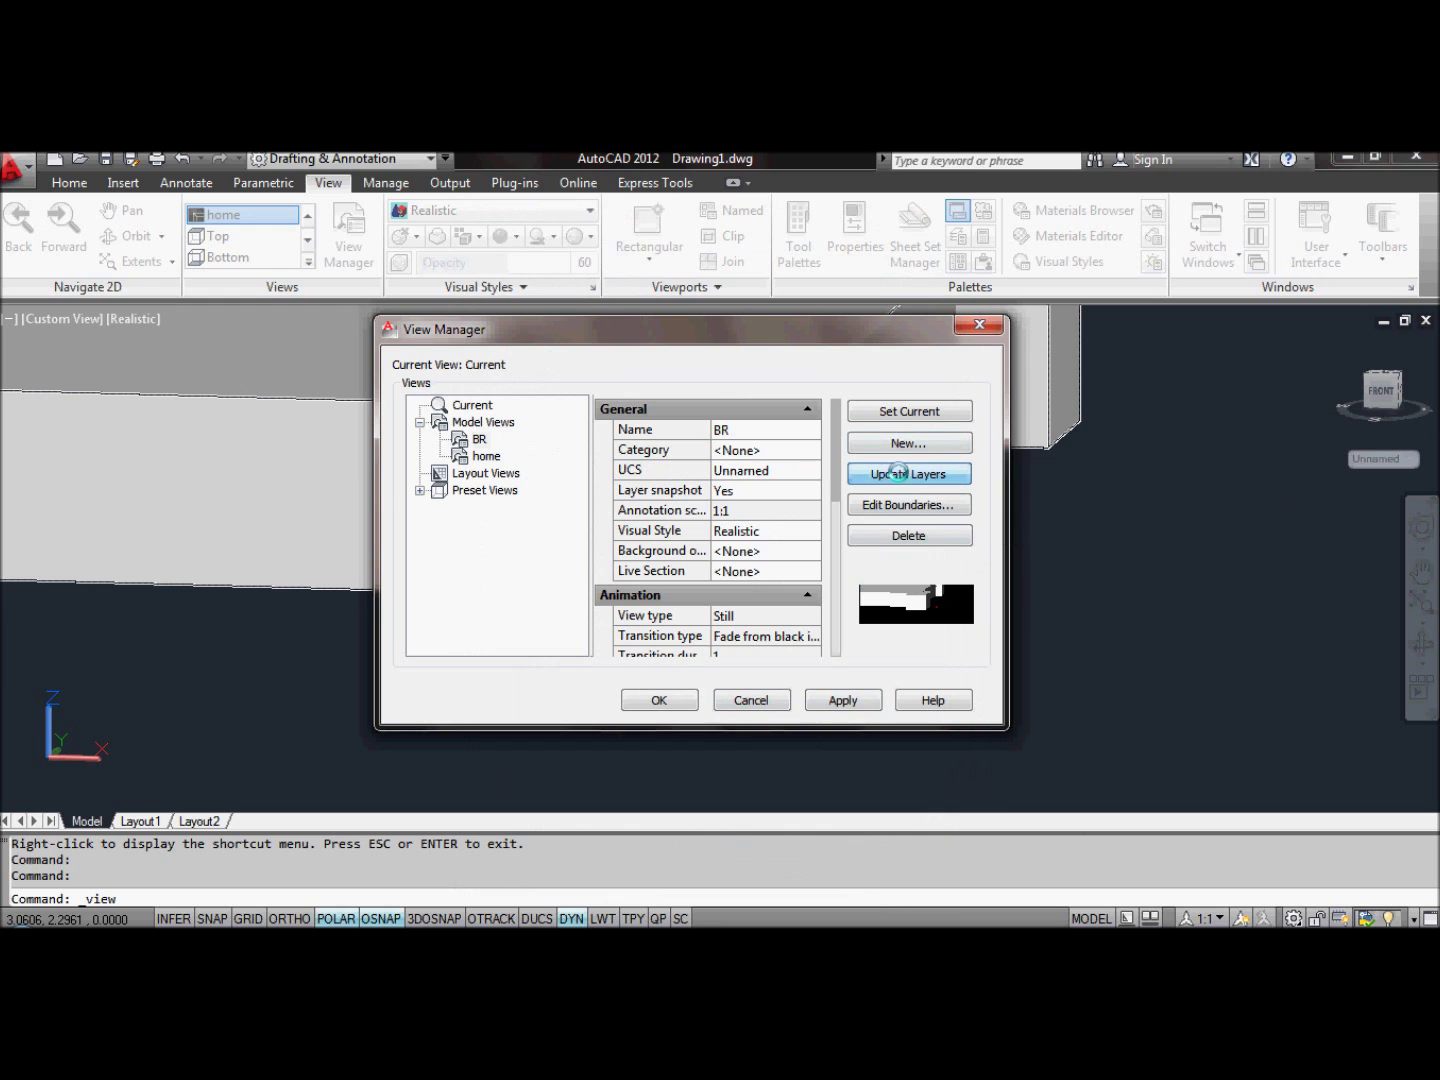
pyautogui.click(834, 700)
pyautogui.click(659, 700)
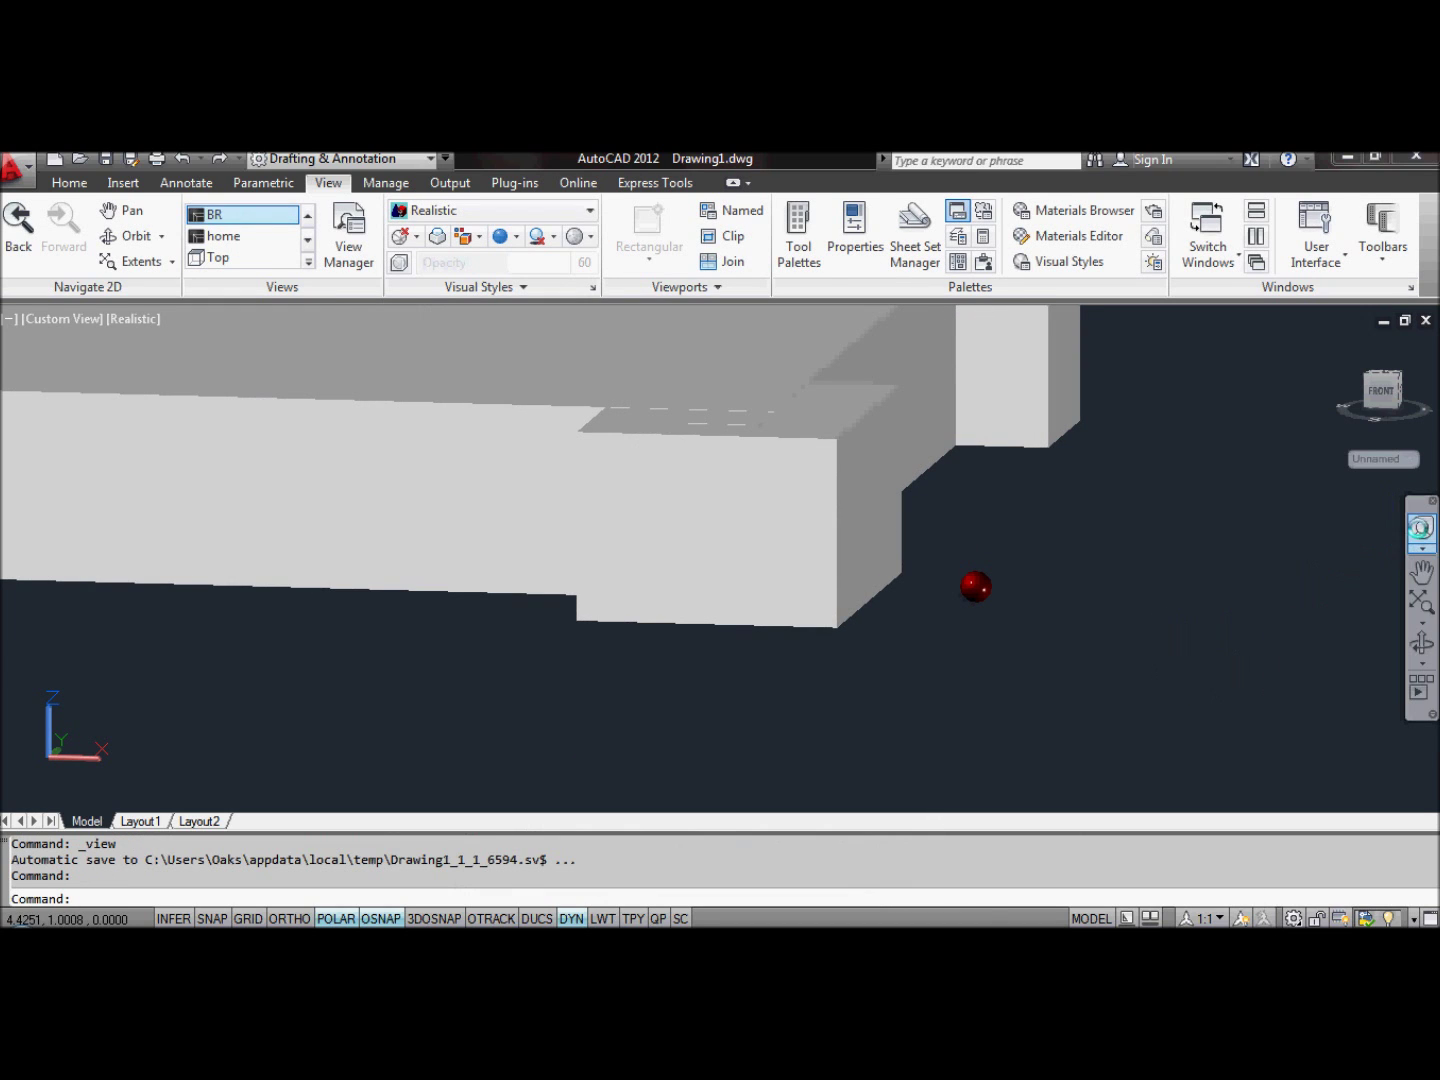
# Step: Frame the model's top-right corner block and the red sphere in a close-up 3D view from the back
pyautogui.click(1420, 528)
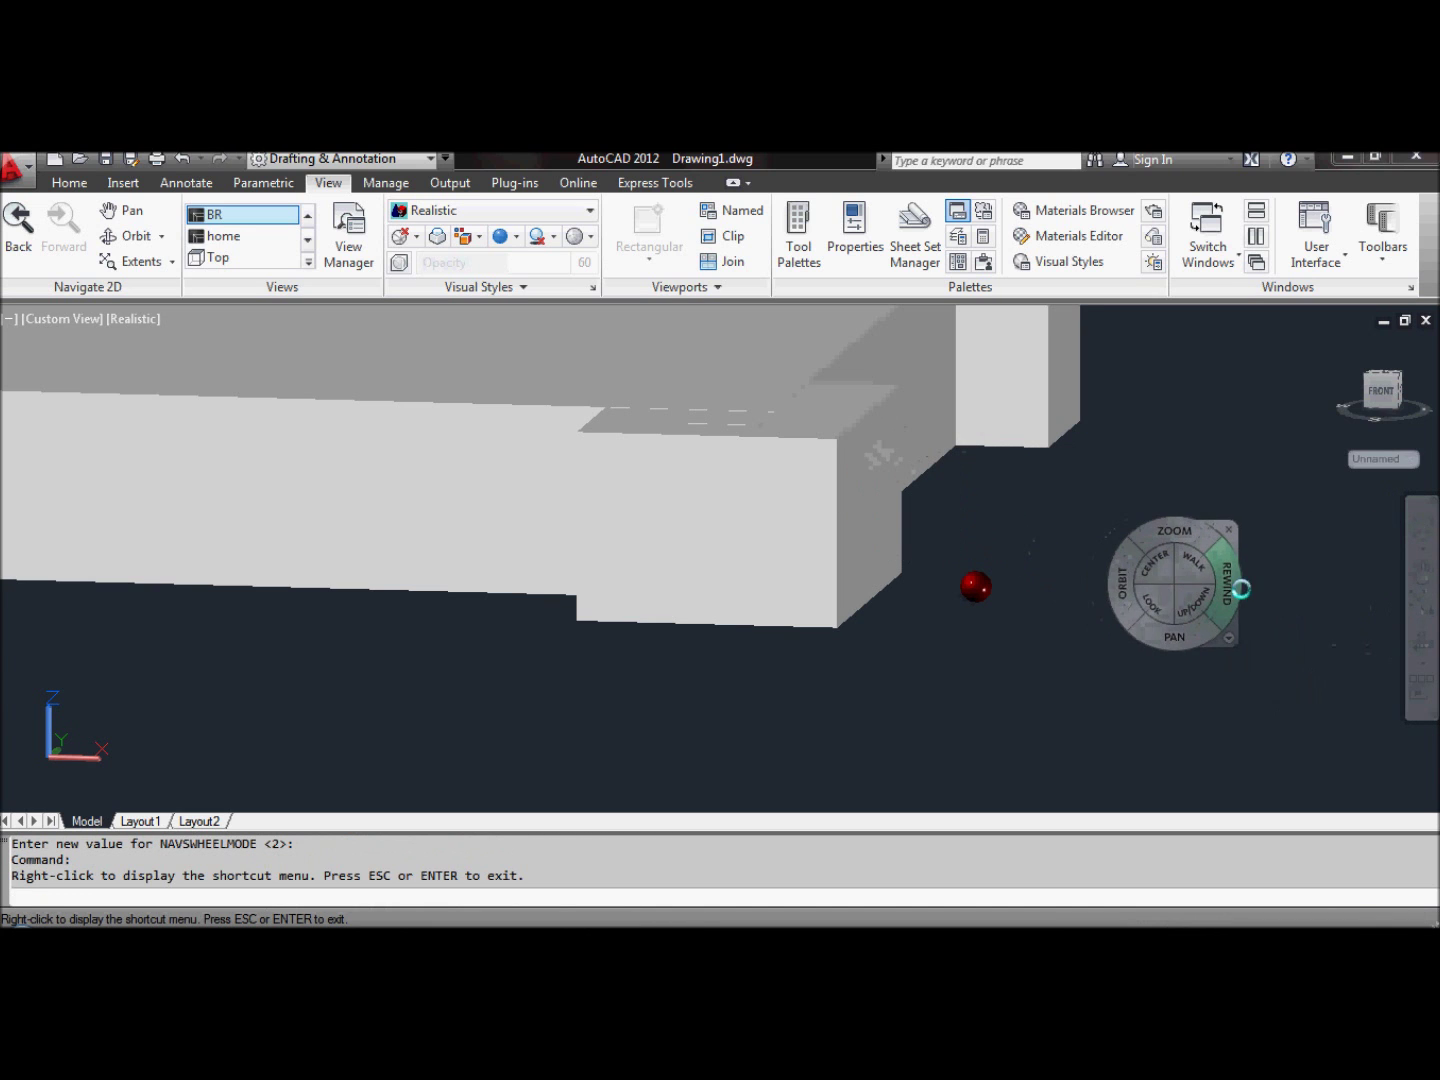
pyautogui.moveTo(1118, 579); pyautogui.dragTo(394, 595)
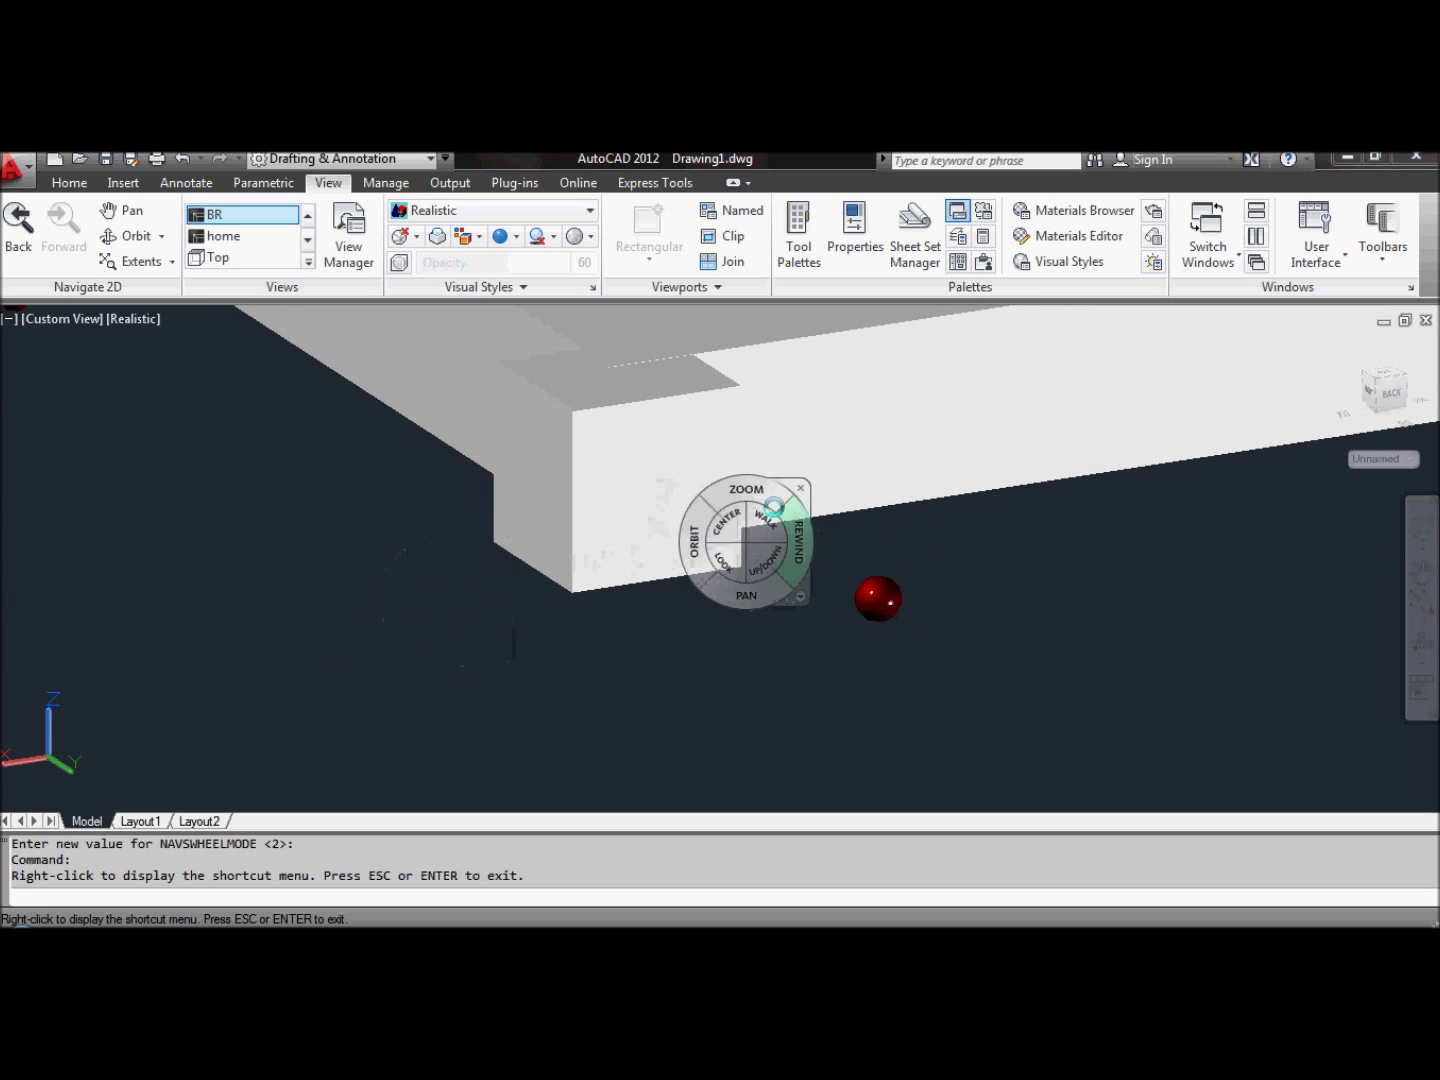
pyautogui.moveTo(766, 484); pyautogui.dragTo(760, 505)
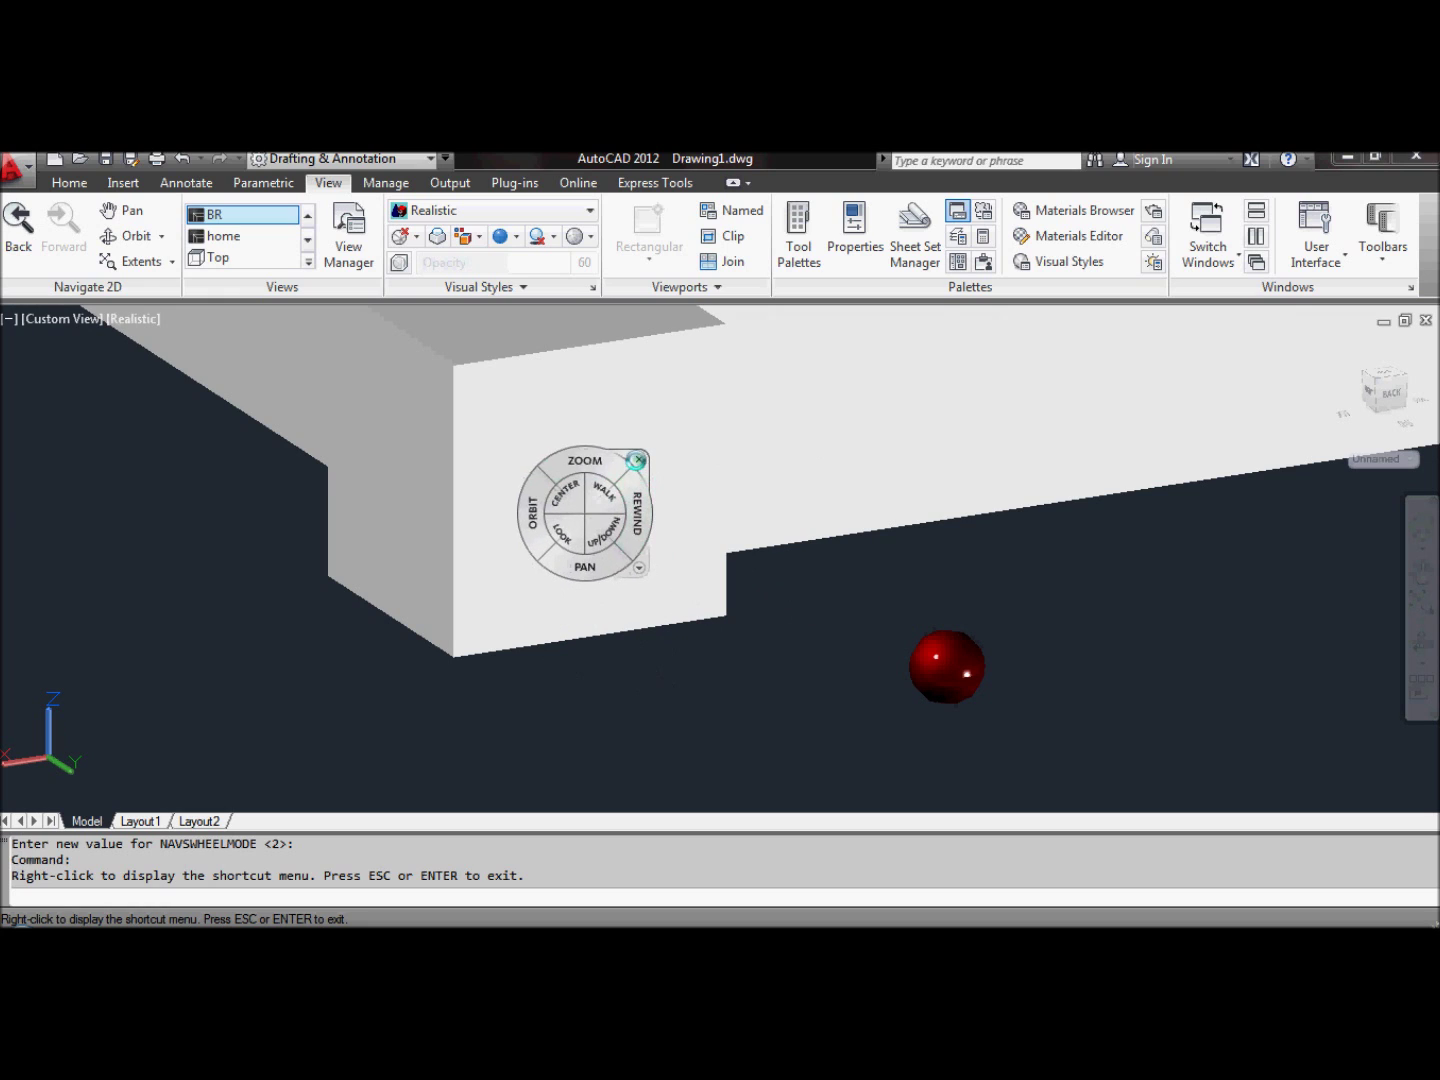
pyautogui.click(622, 469)
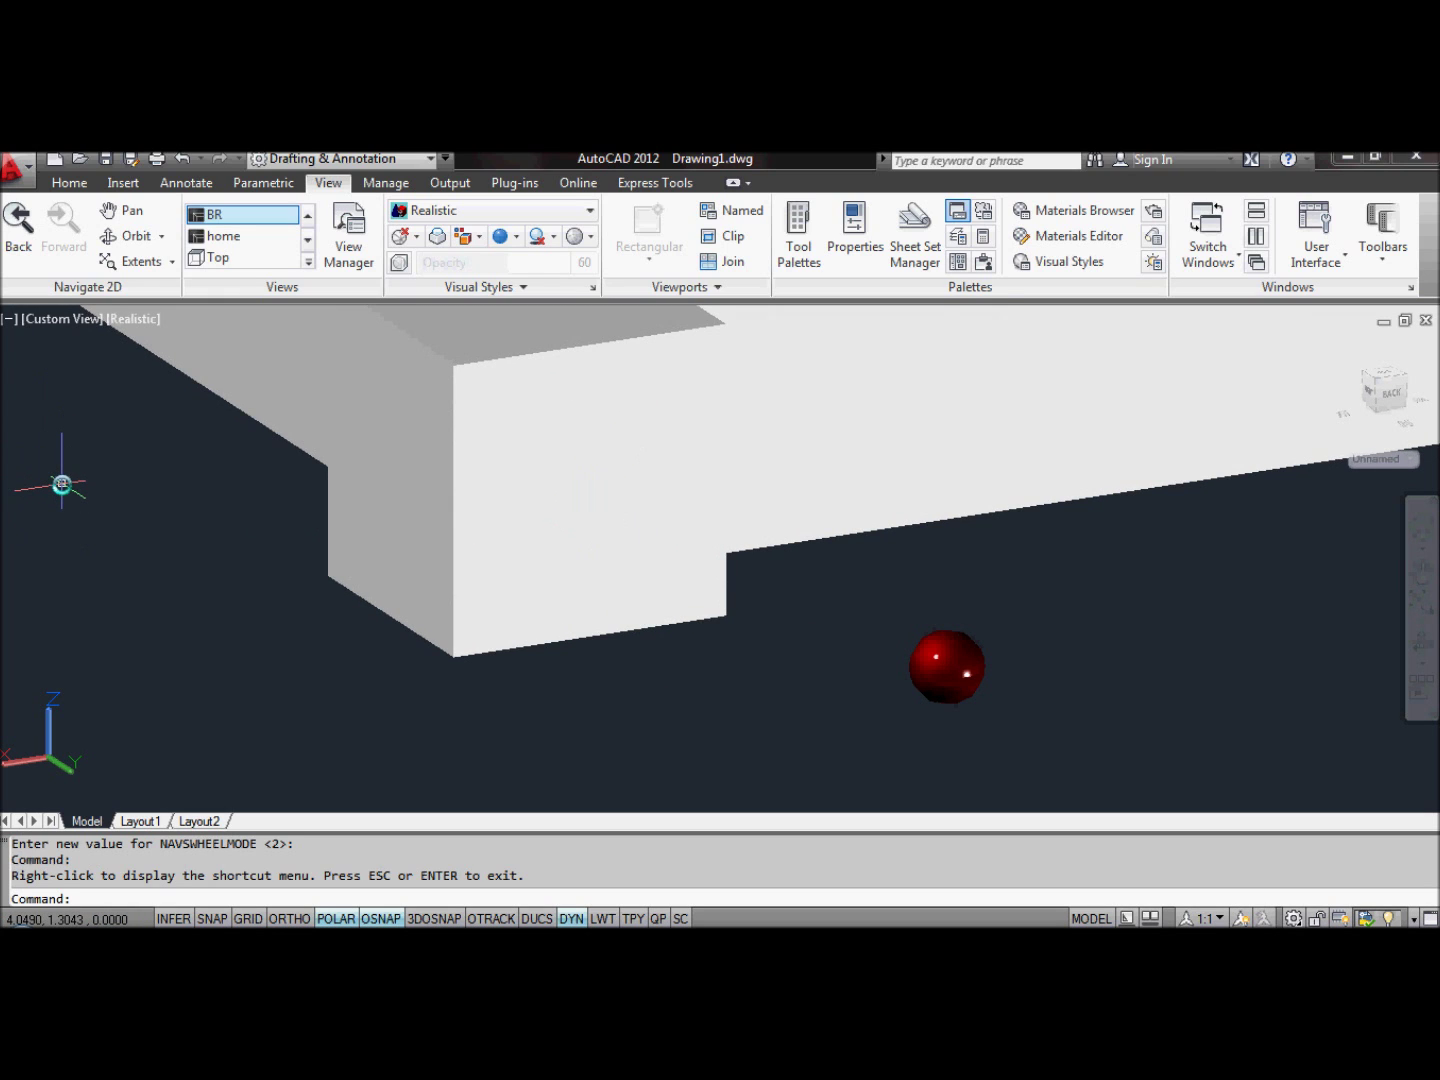
# Step: Check the on/off states of the homeLink and Main links layers
pyautogui.click(80, 186)
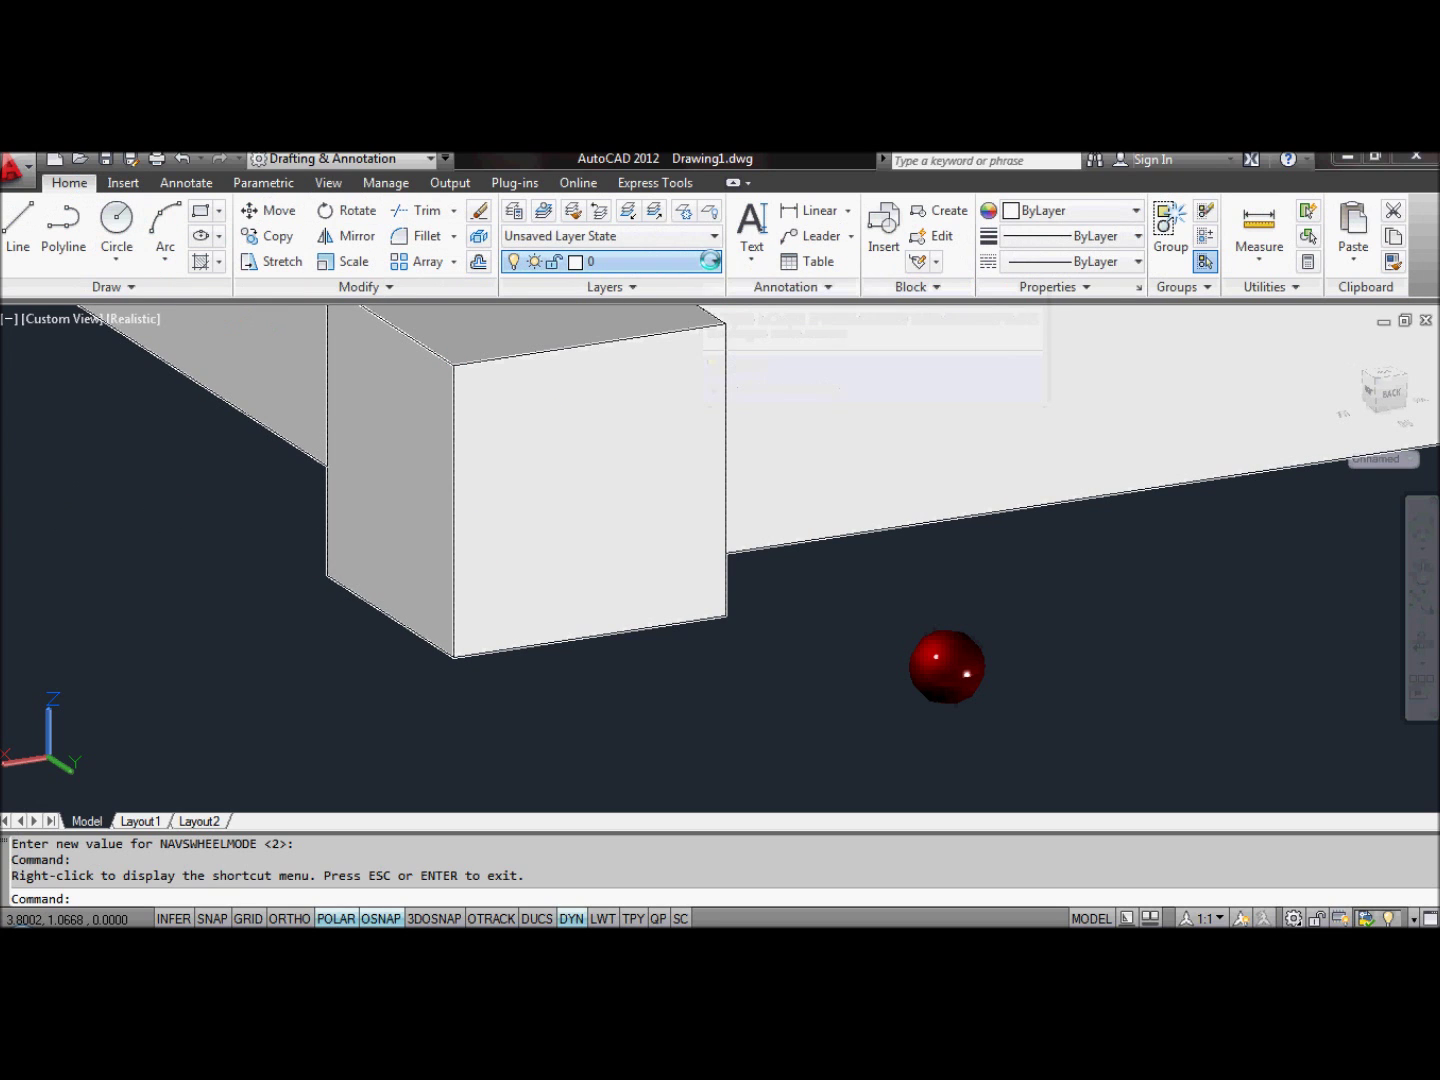
pyautogui.click(707, 261)
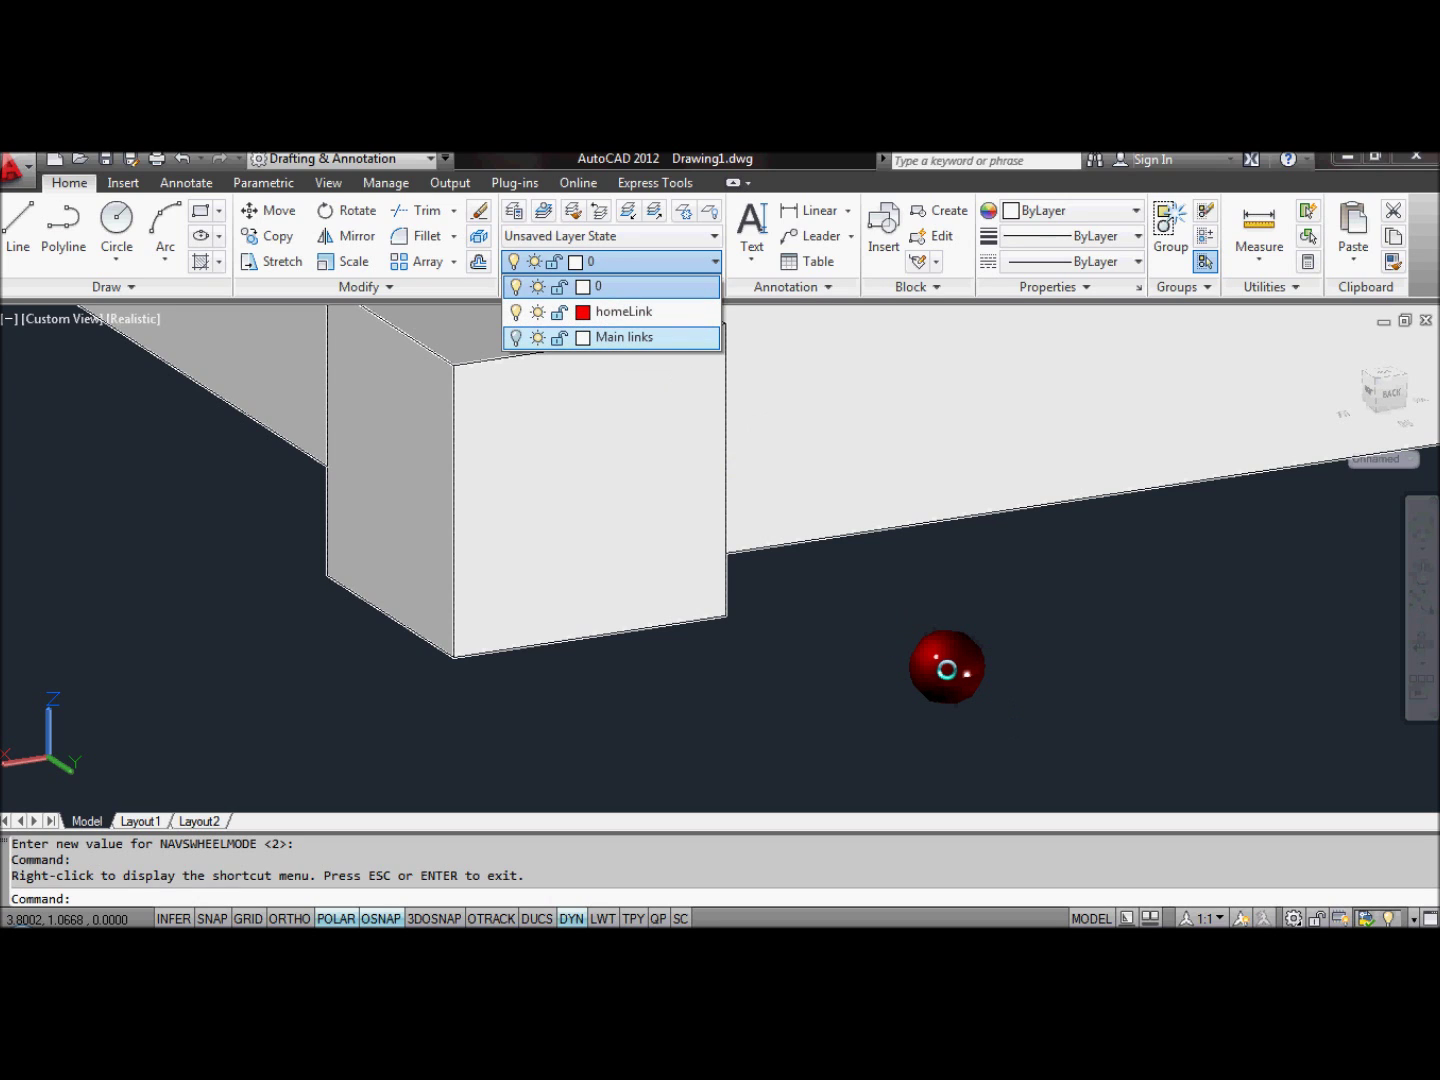
pyautogui.click(1076, 673)
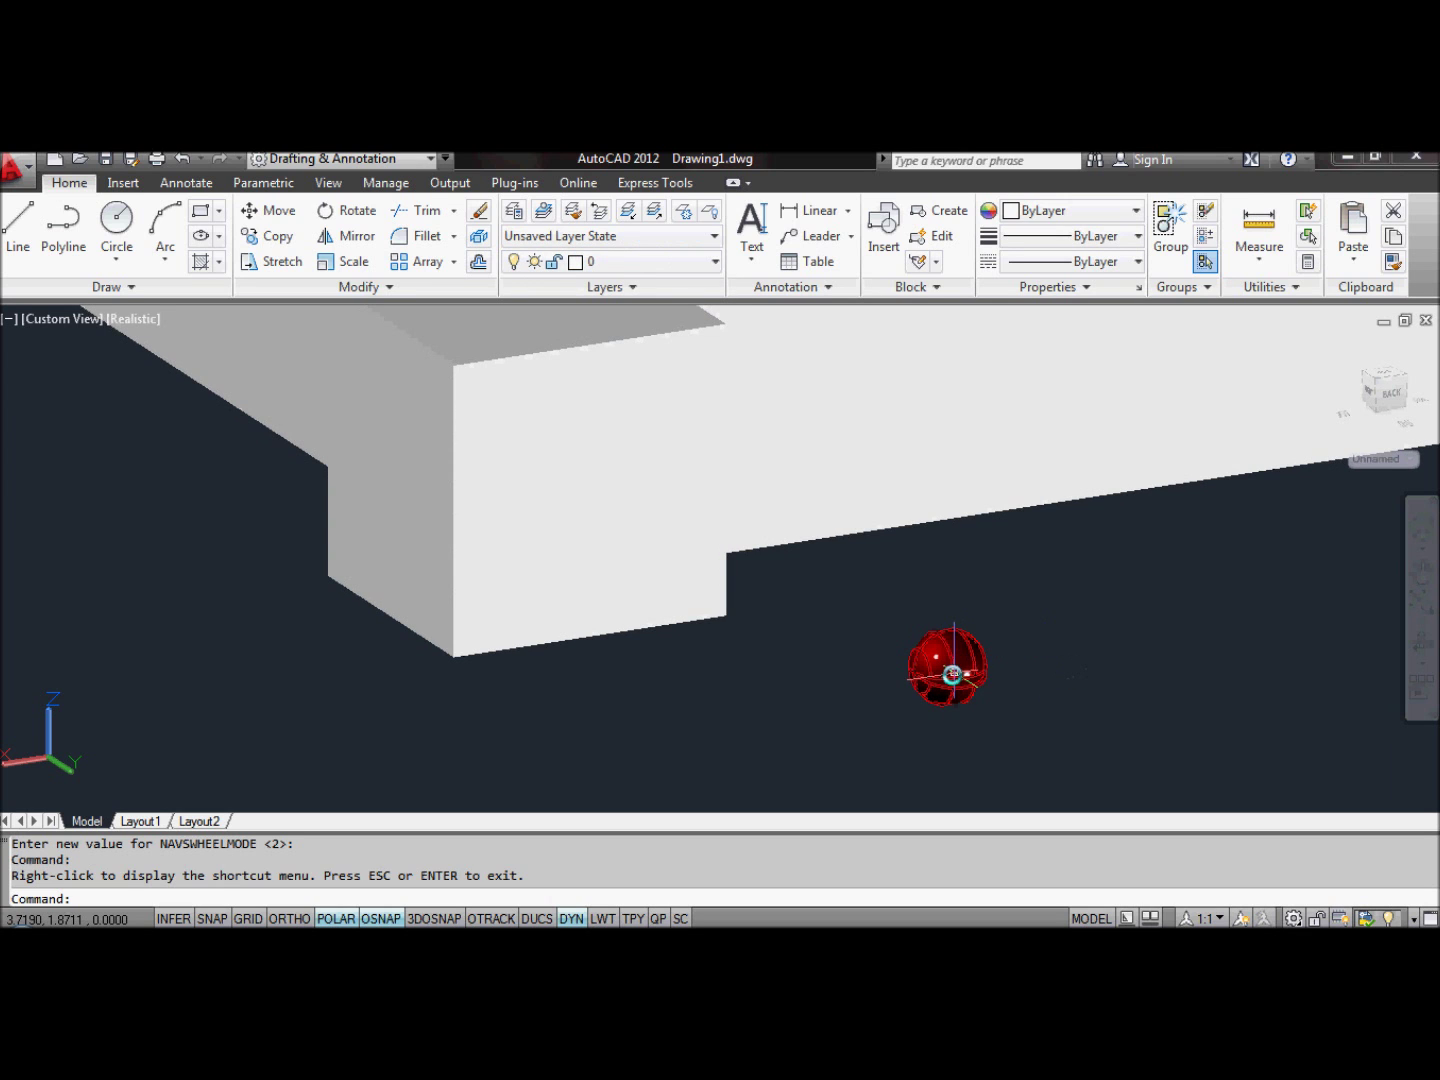
# Step: Save the back corner view as a named view called TR, update its saved layers and apply the change
pyautogui.click(328, 183)
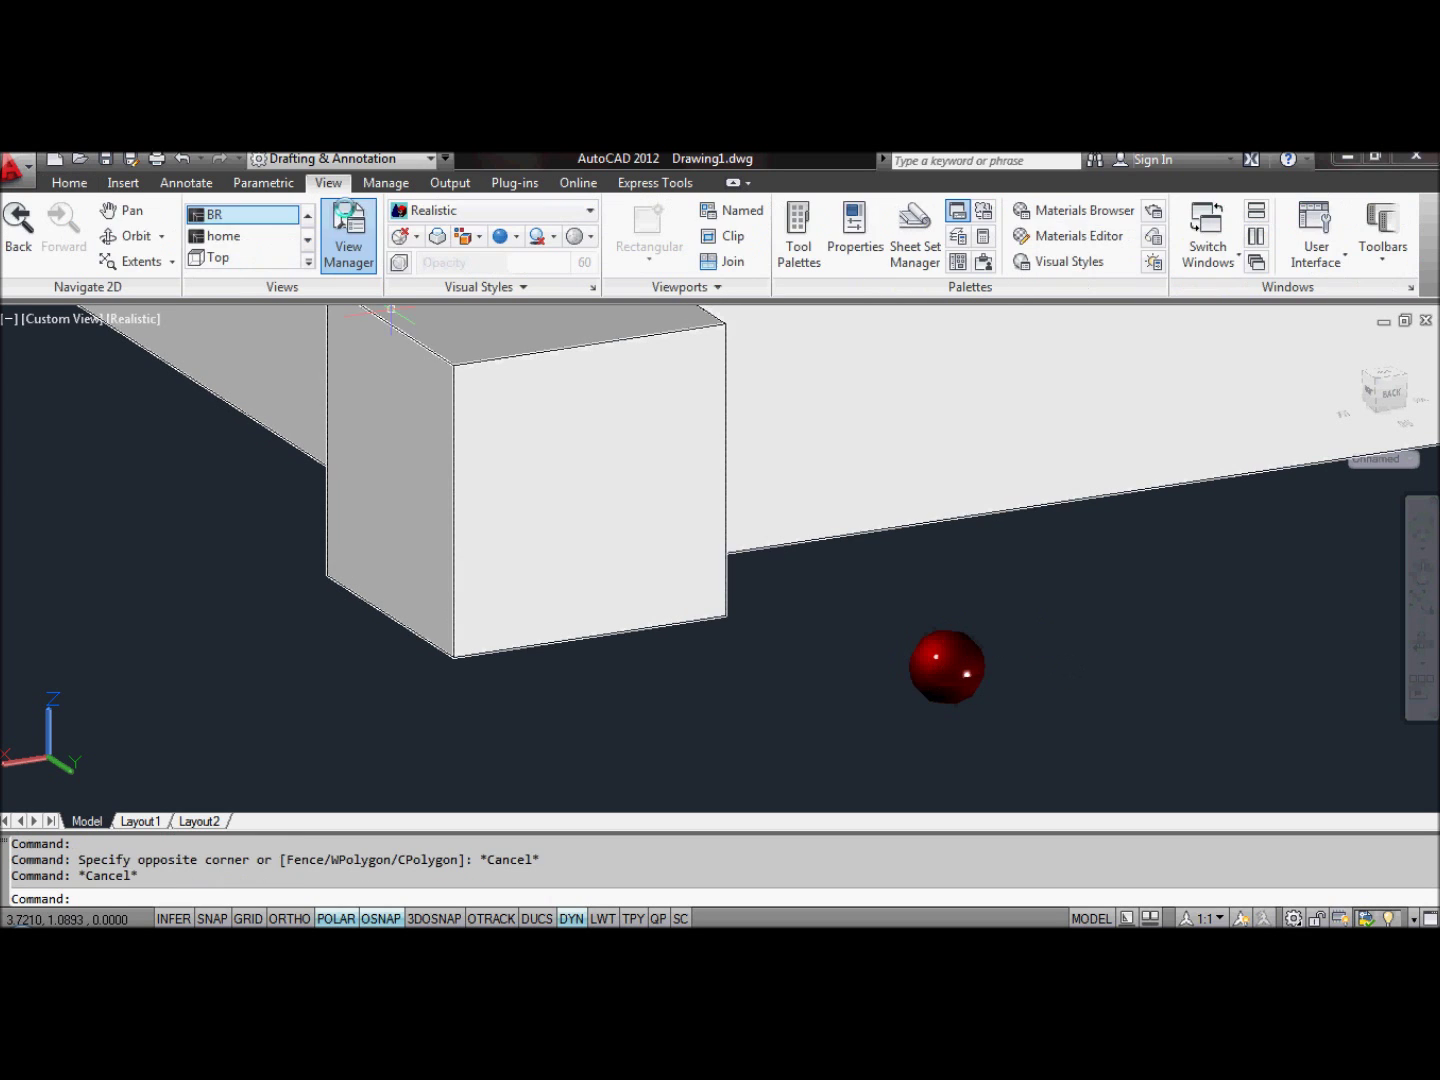
pyautogui.click(348, 237)
pyautogui.click(880, 444)
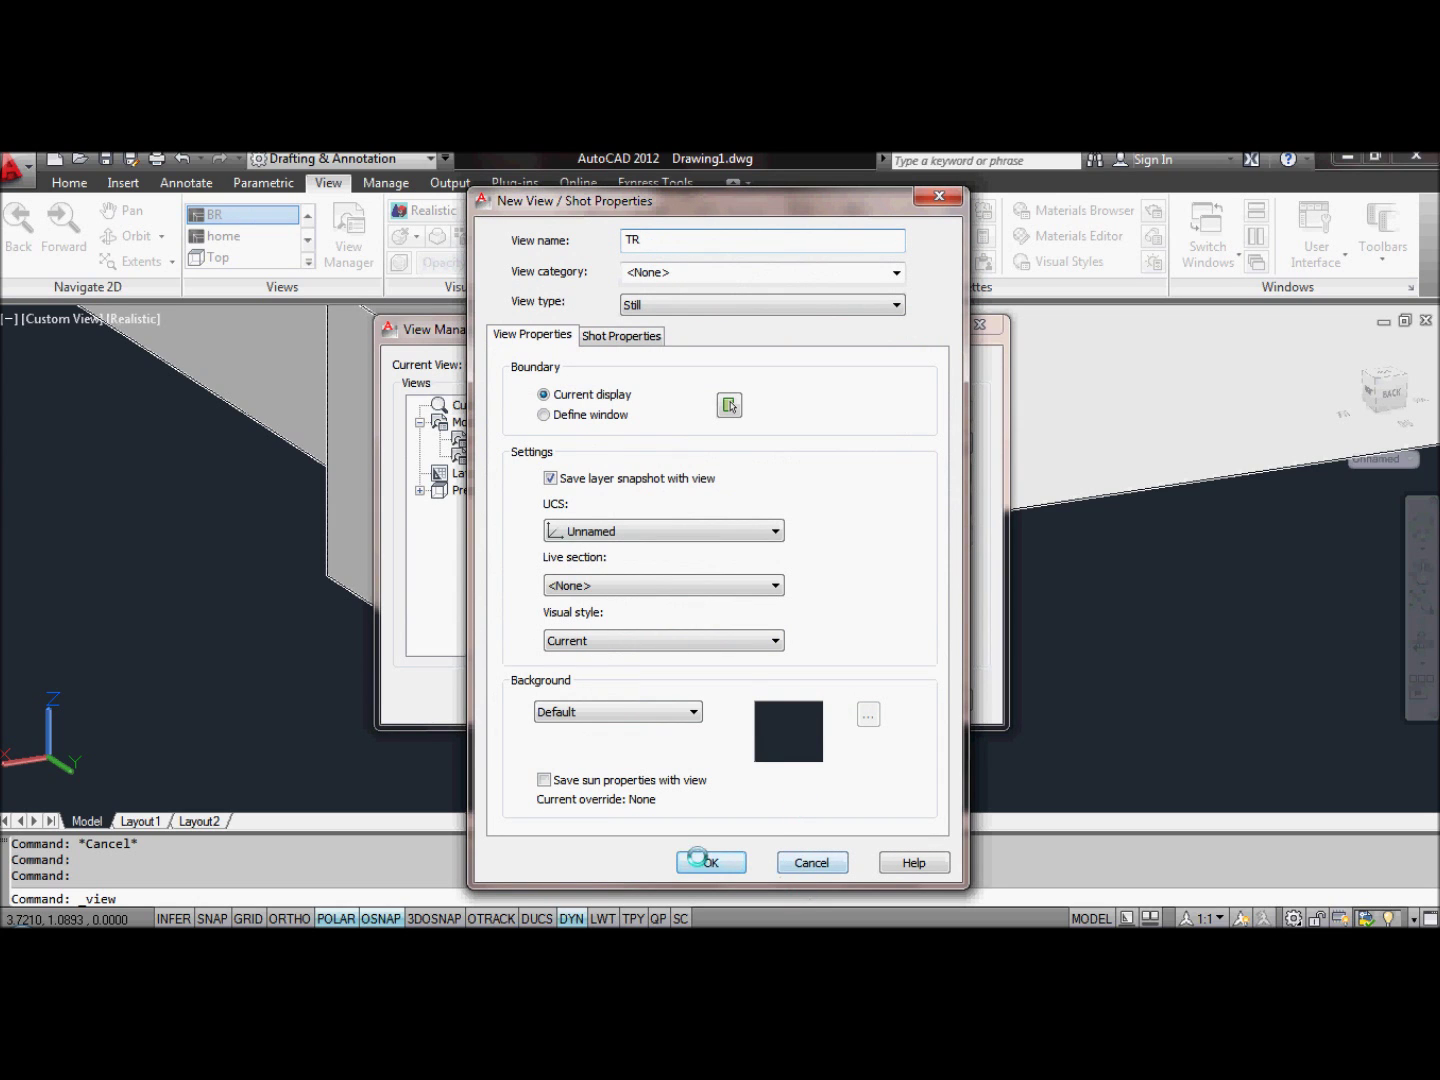
pyautogui.click(903, 475)
pyautogui.click(843, 700)
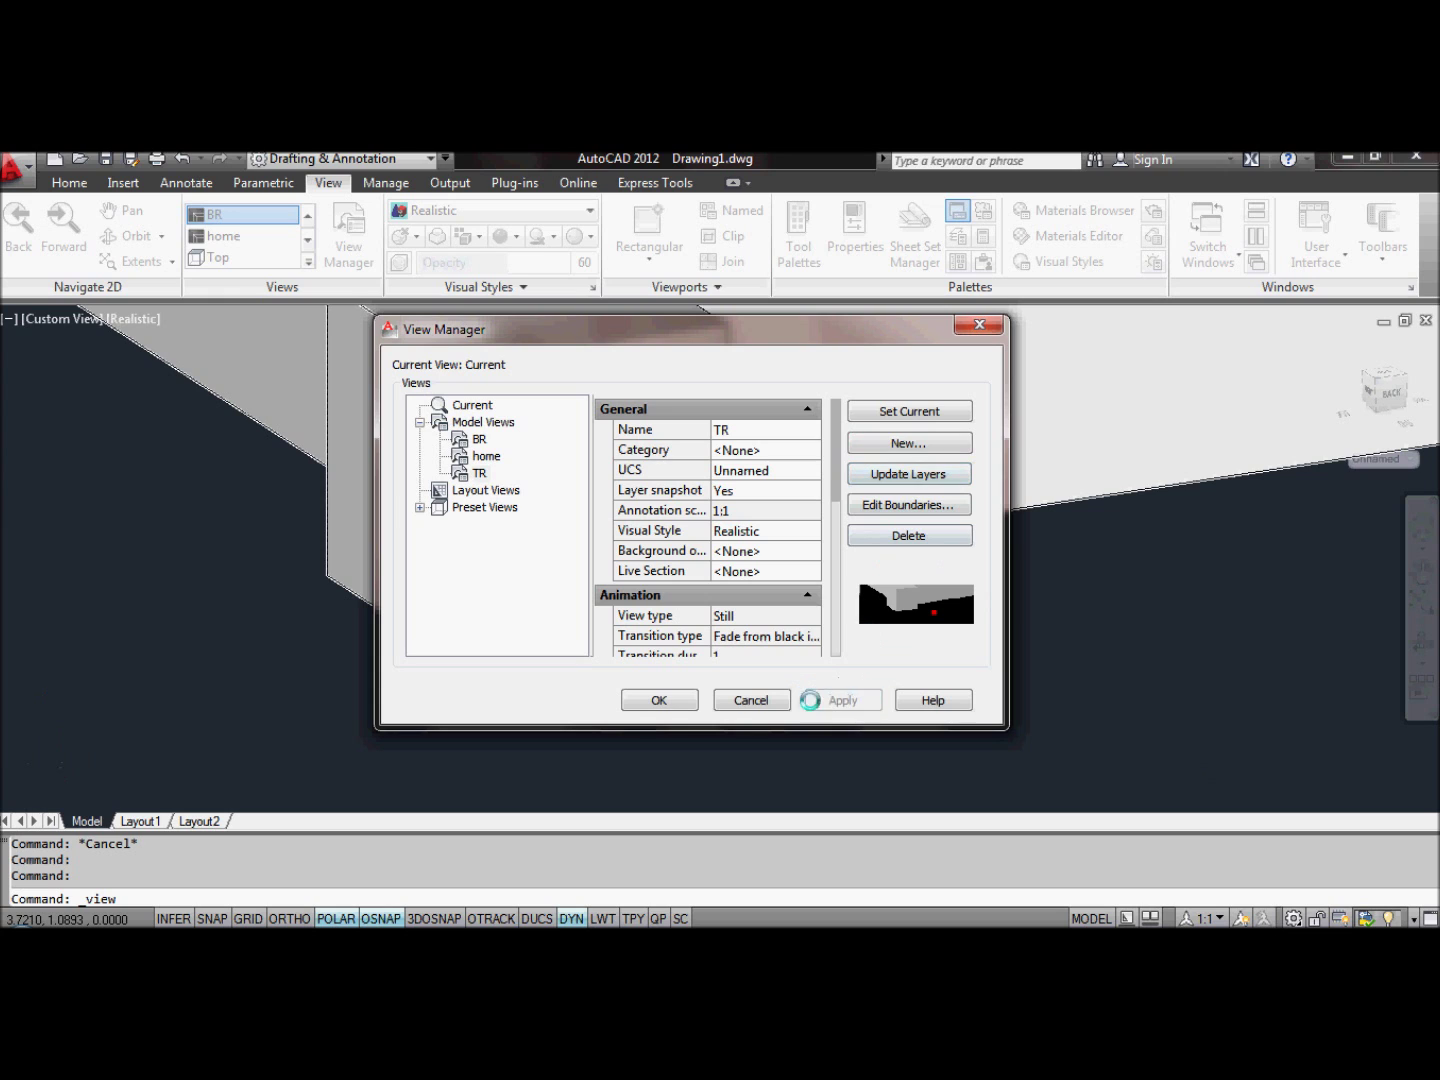
# Step: Accept the named view changes and return from the TR view to the home view through the red sphere's link
pyautogui.click(660, 699)
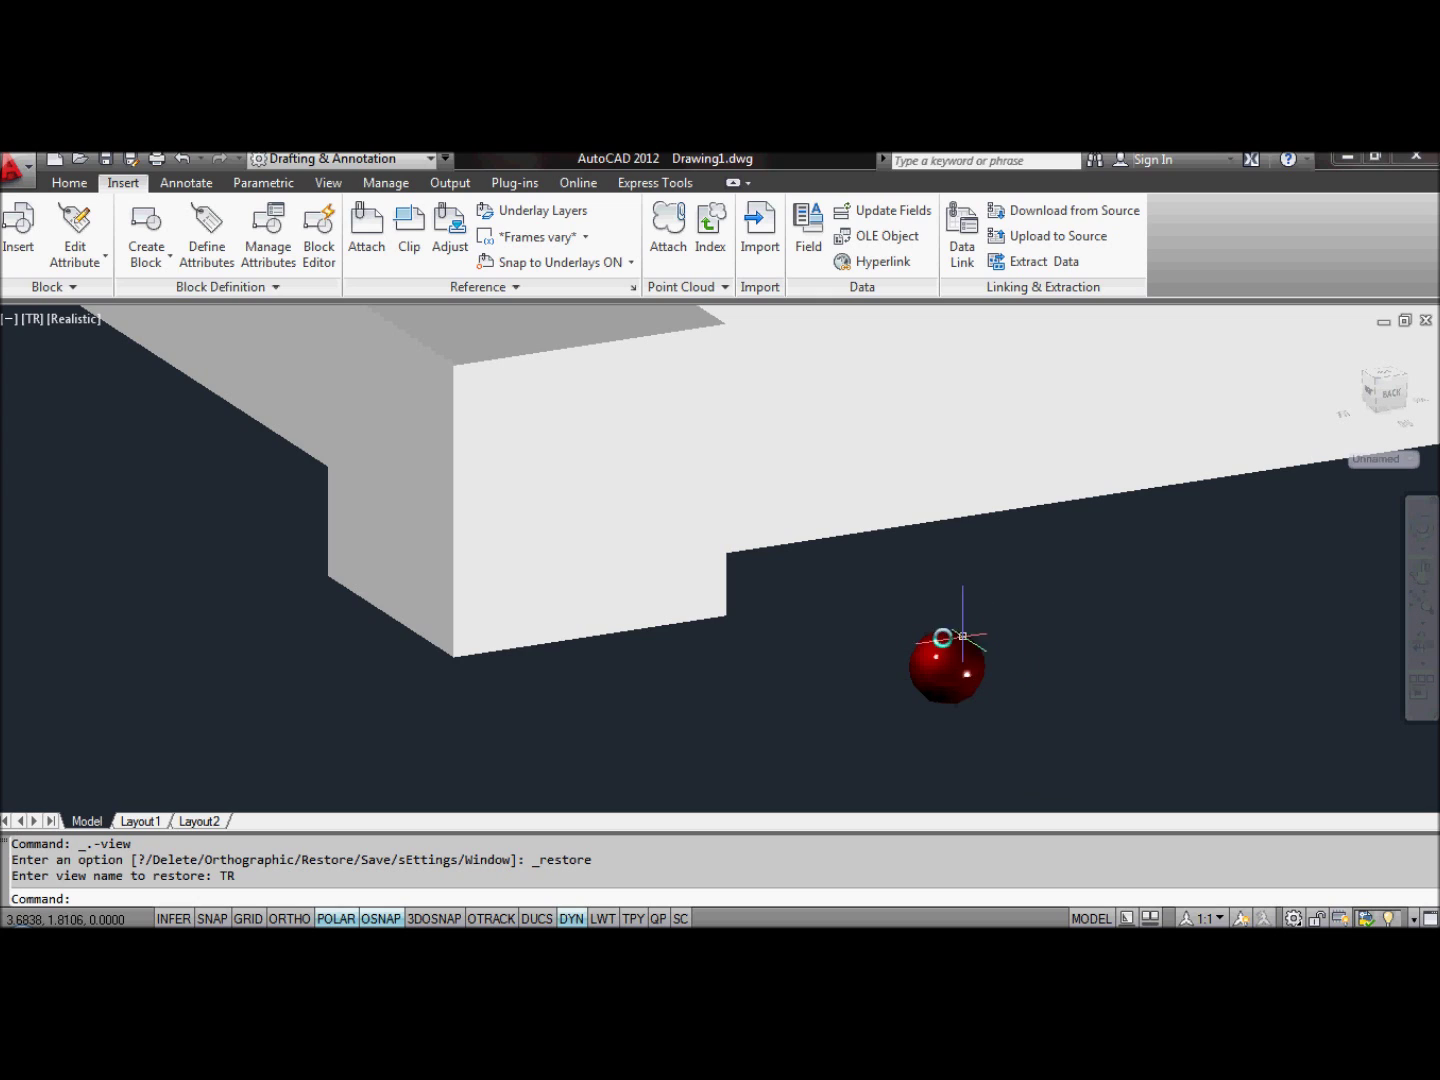
pyautogui.moveTo(970, 680)
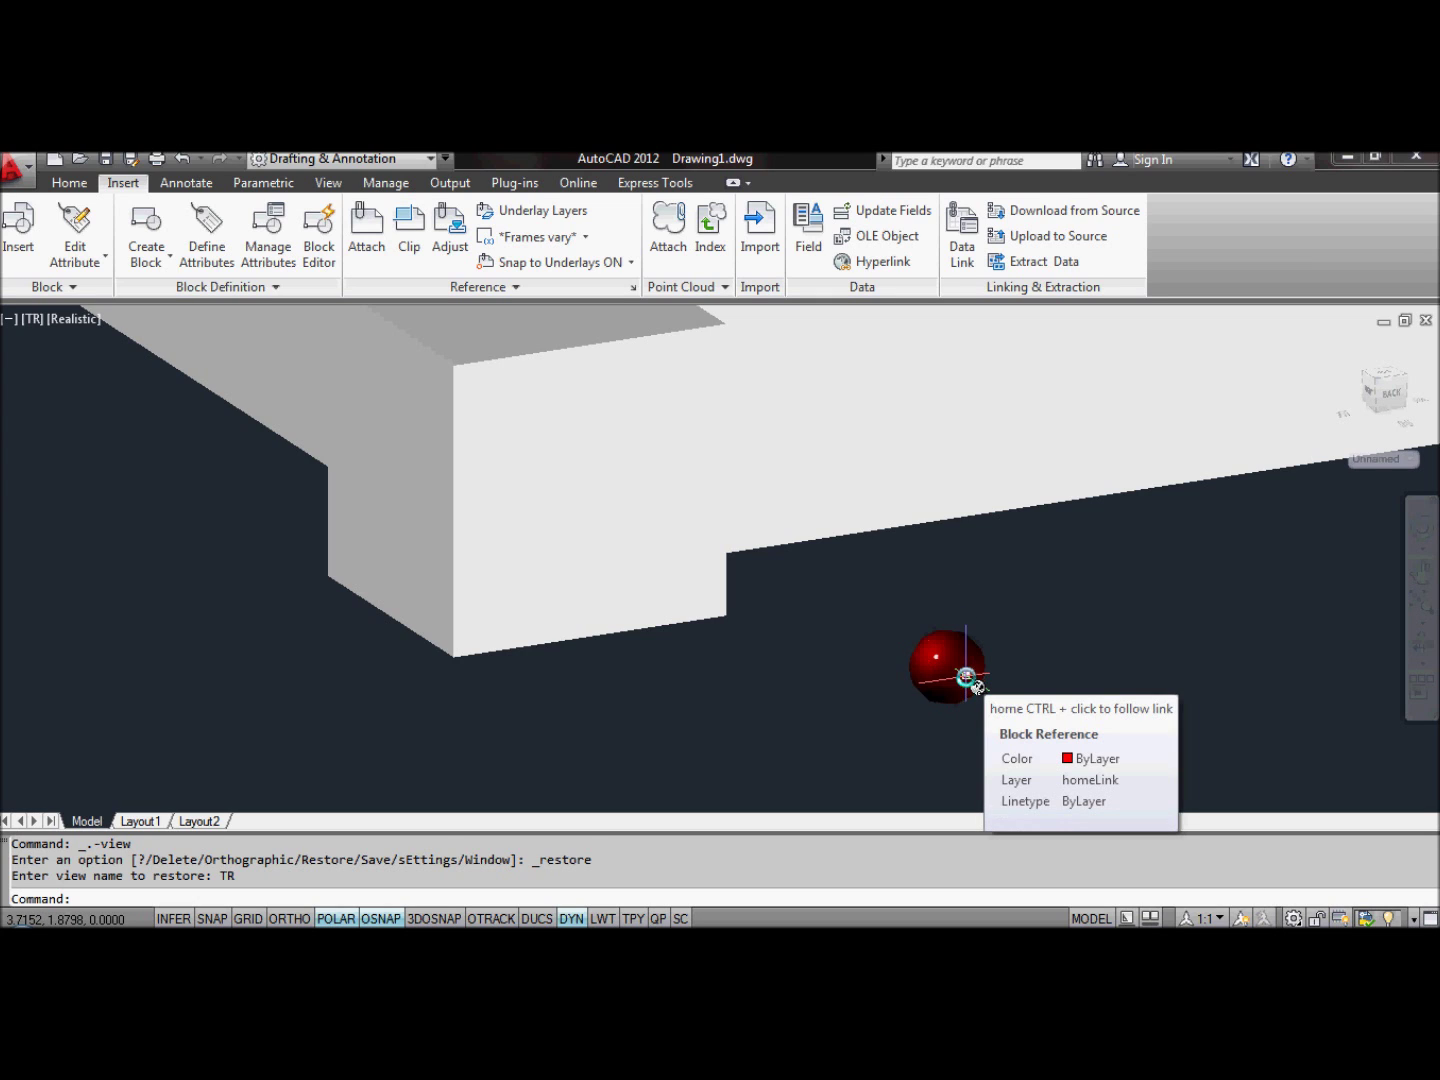
pyautogui.keyDown('ctrl'); pyautogui.click(967, 678); pyautogui.keyUp('ctrl')
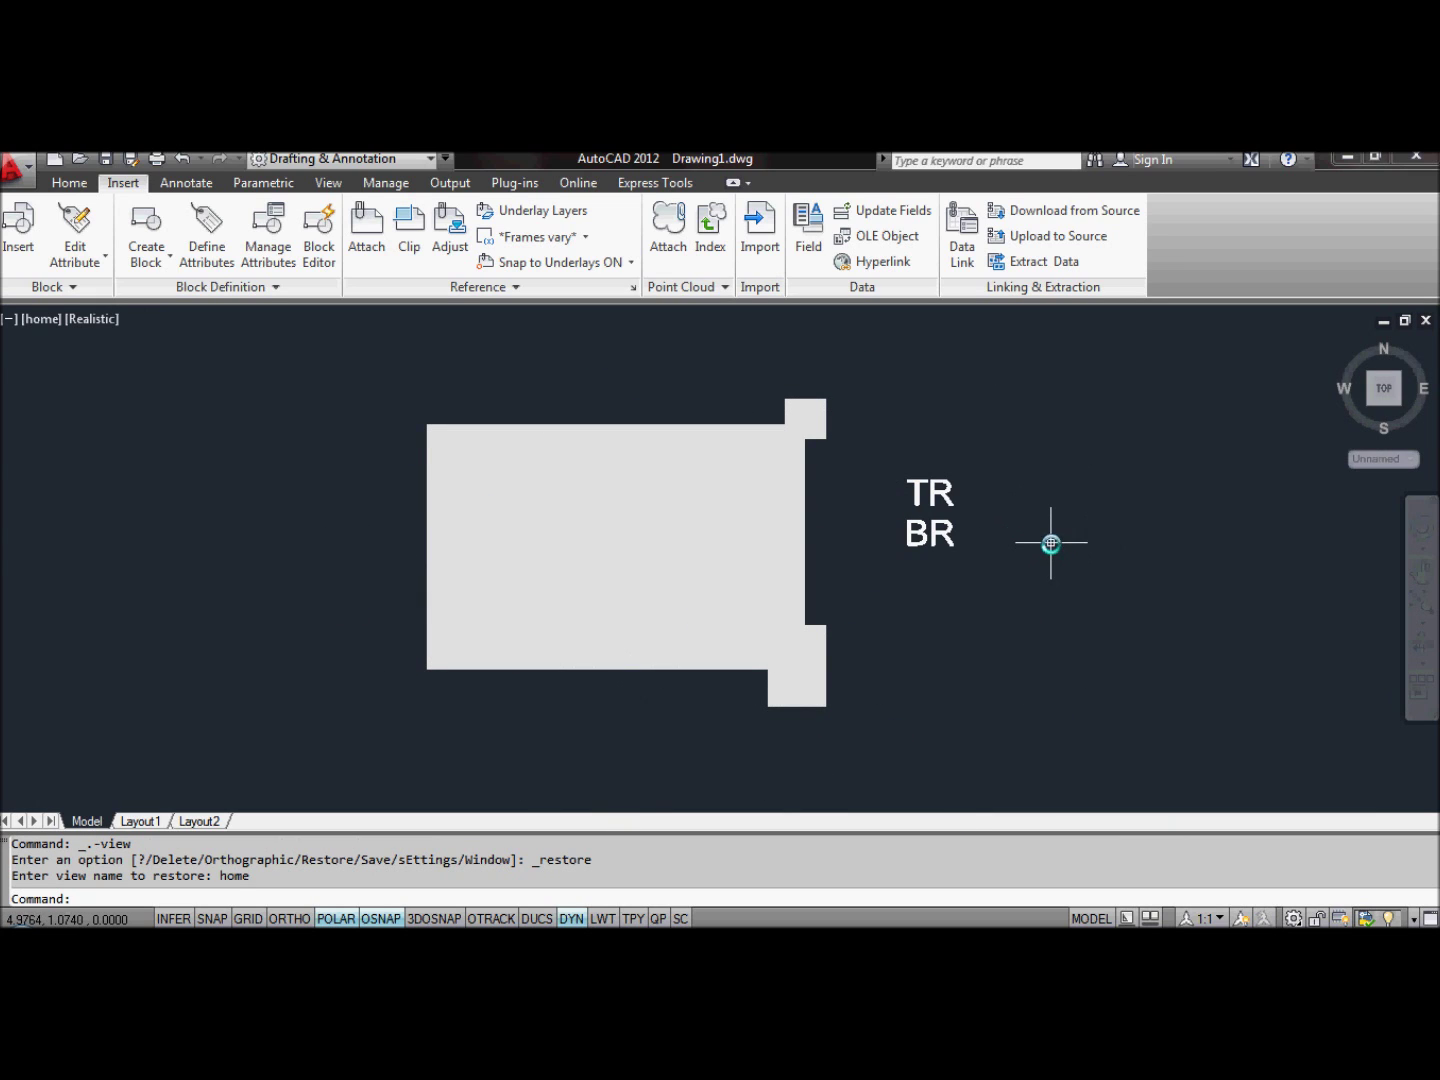
# Step: Test the BR and TR text links from the home view, returning home through the red sphere's link each time
pyautogui.keyDown('ctrl'); pyautogui.click(947, 536); pyautogui.keyUp('ctrl')
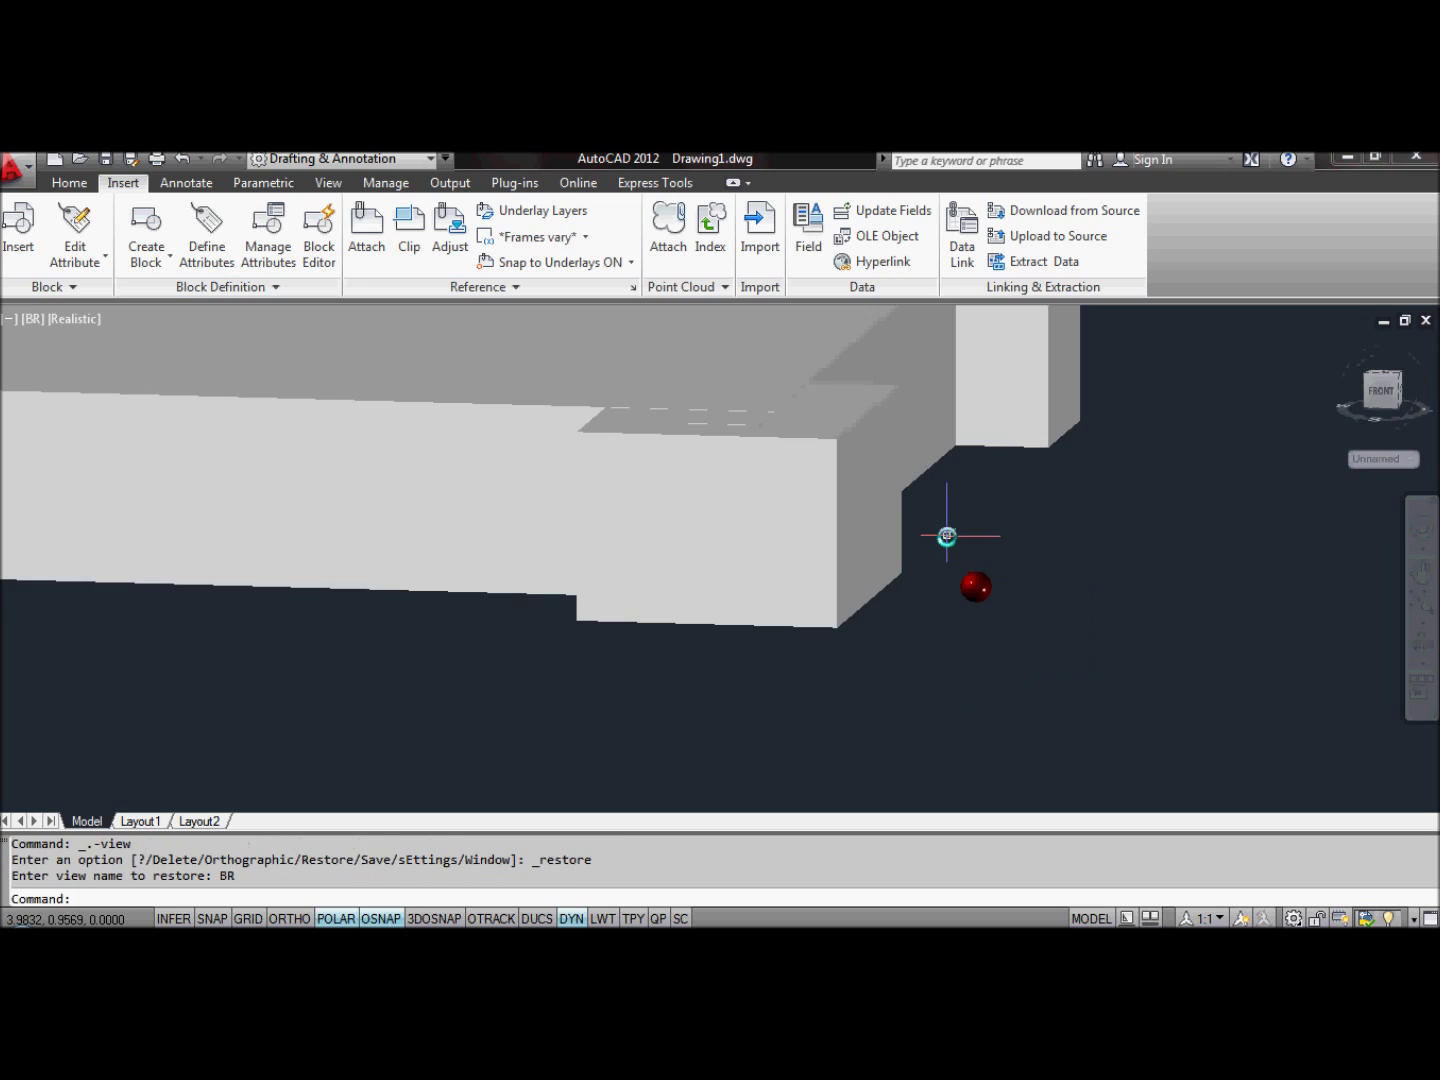
pyautogui.keyDown('ctrl'); pyautogui.click(981, 594); pyautogui.keyUp('ctrl')
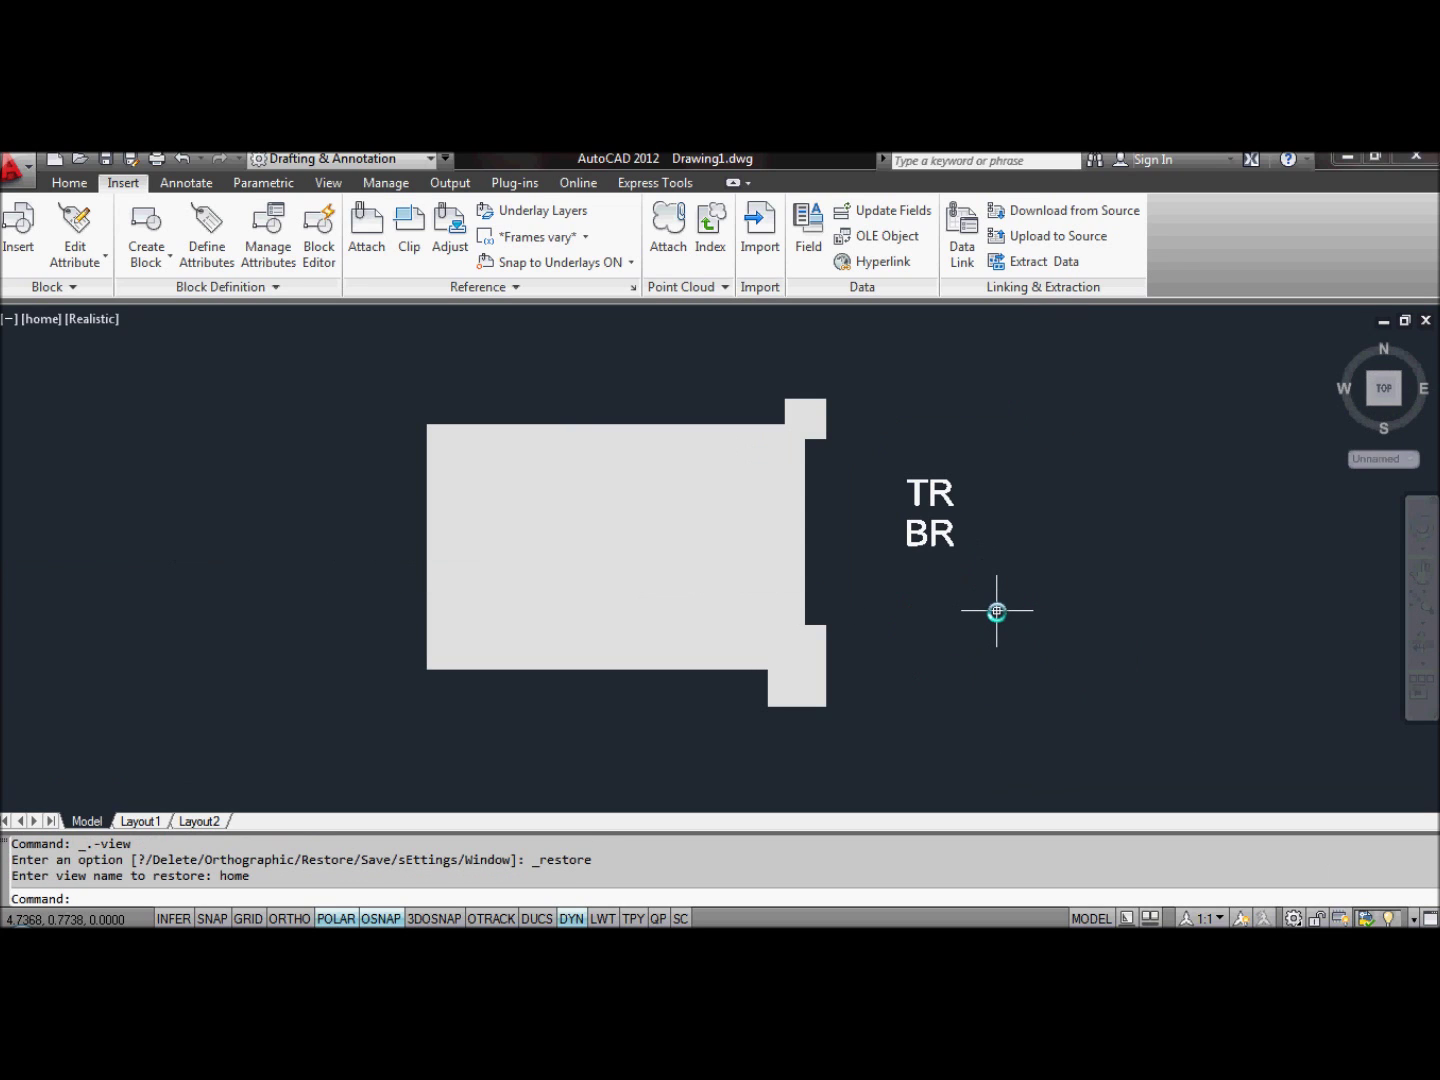
pyautogui.keyDown('ctrl'); pyautogui.click(937, 493); pyautogui.keyUp('ctrl')
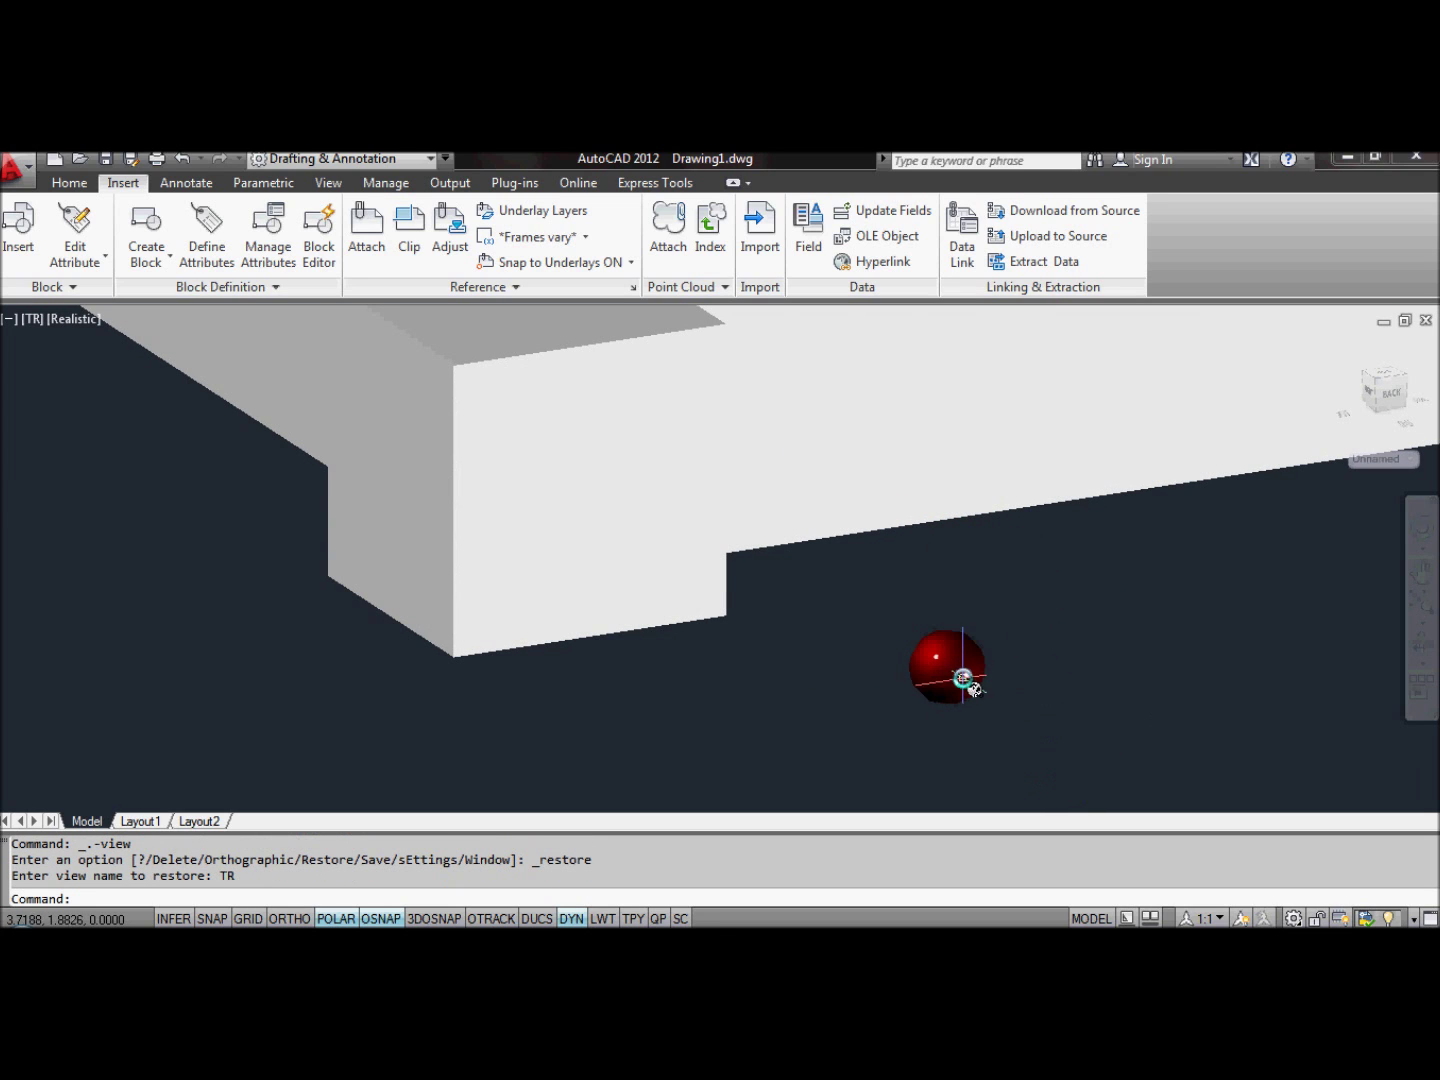
pyautogui.keyDown('ctrl'); pyautogui.click(962, 678); pyautogui.keyUp('ctrl')
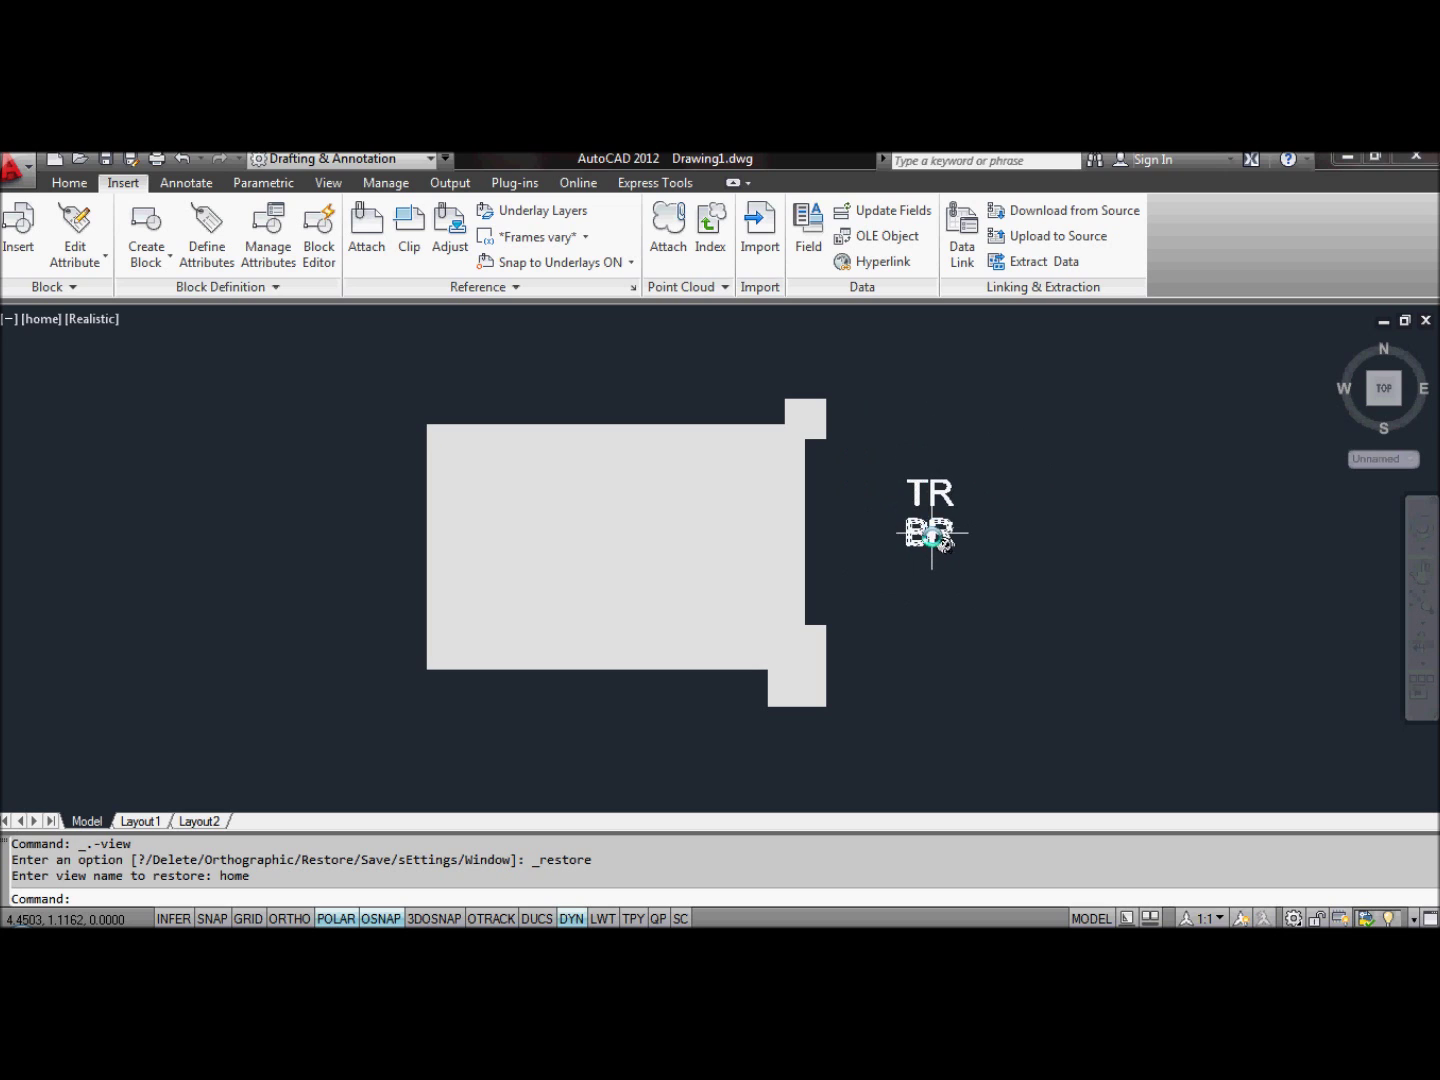
pyautogui.keyDown('ctrl'); pyautogui.click(933, 496); pyautogui.keyUp('ctrl')
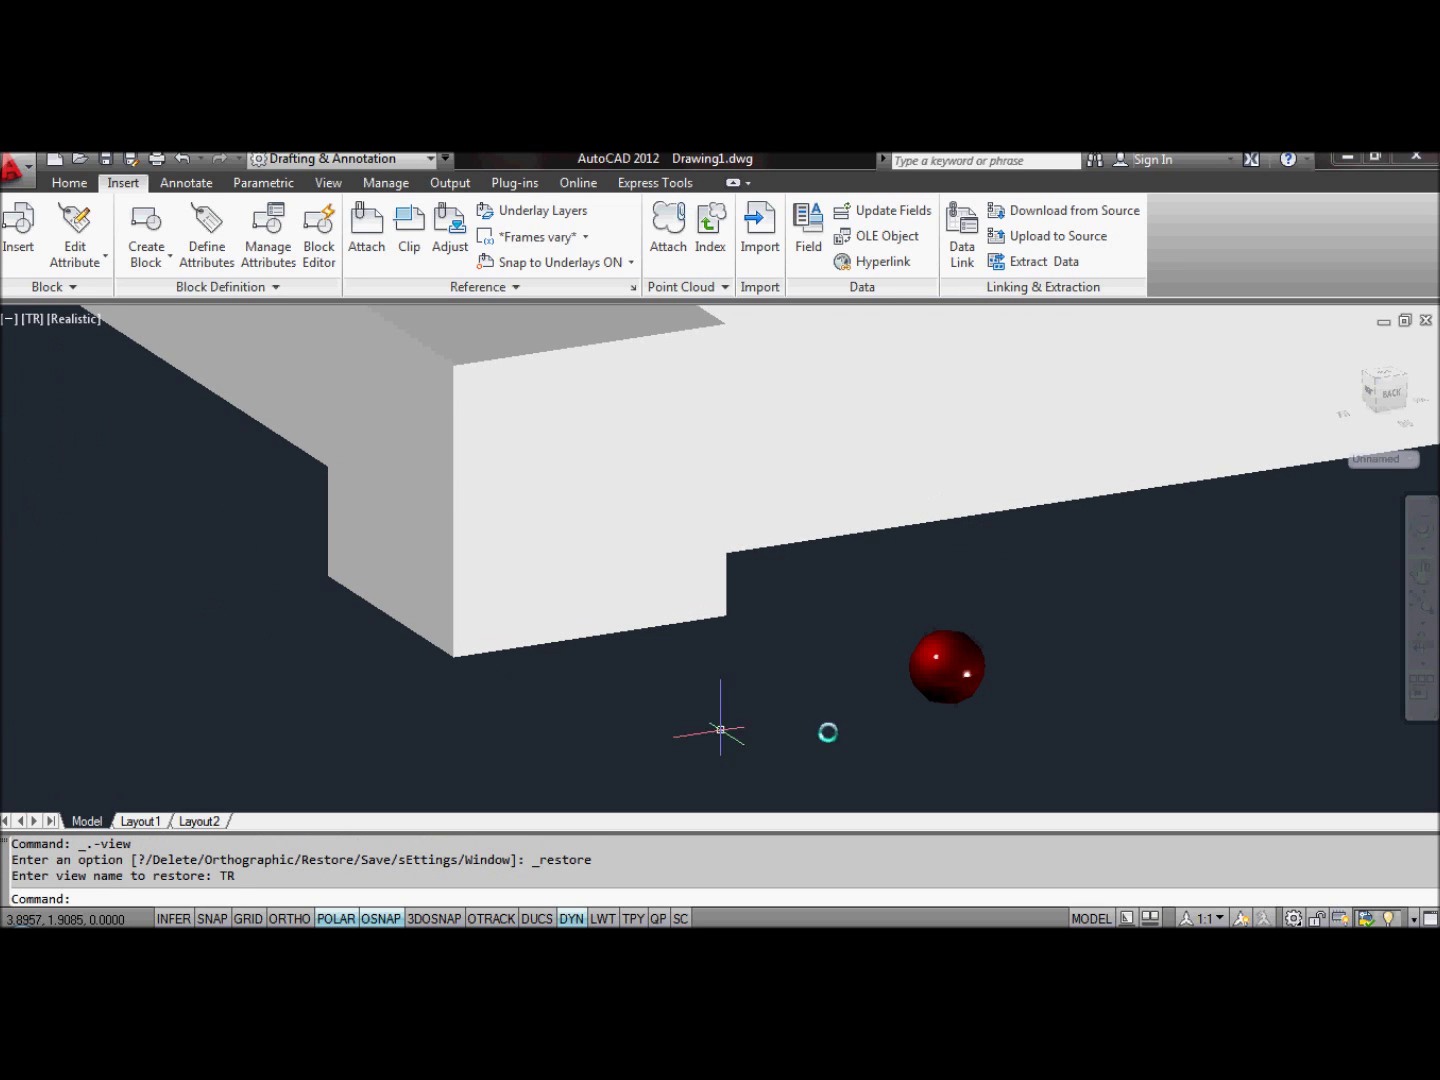
pyautogui.keyDown('ctrl'); pyautogui.click(957, 681); pyautogui.keyUp('ctrl')
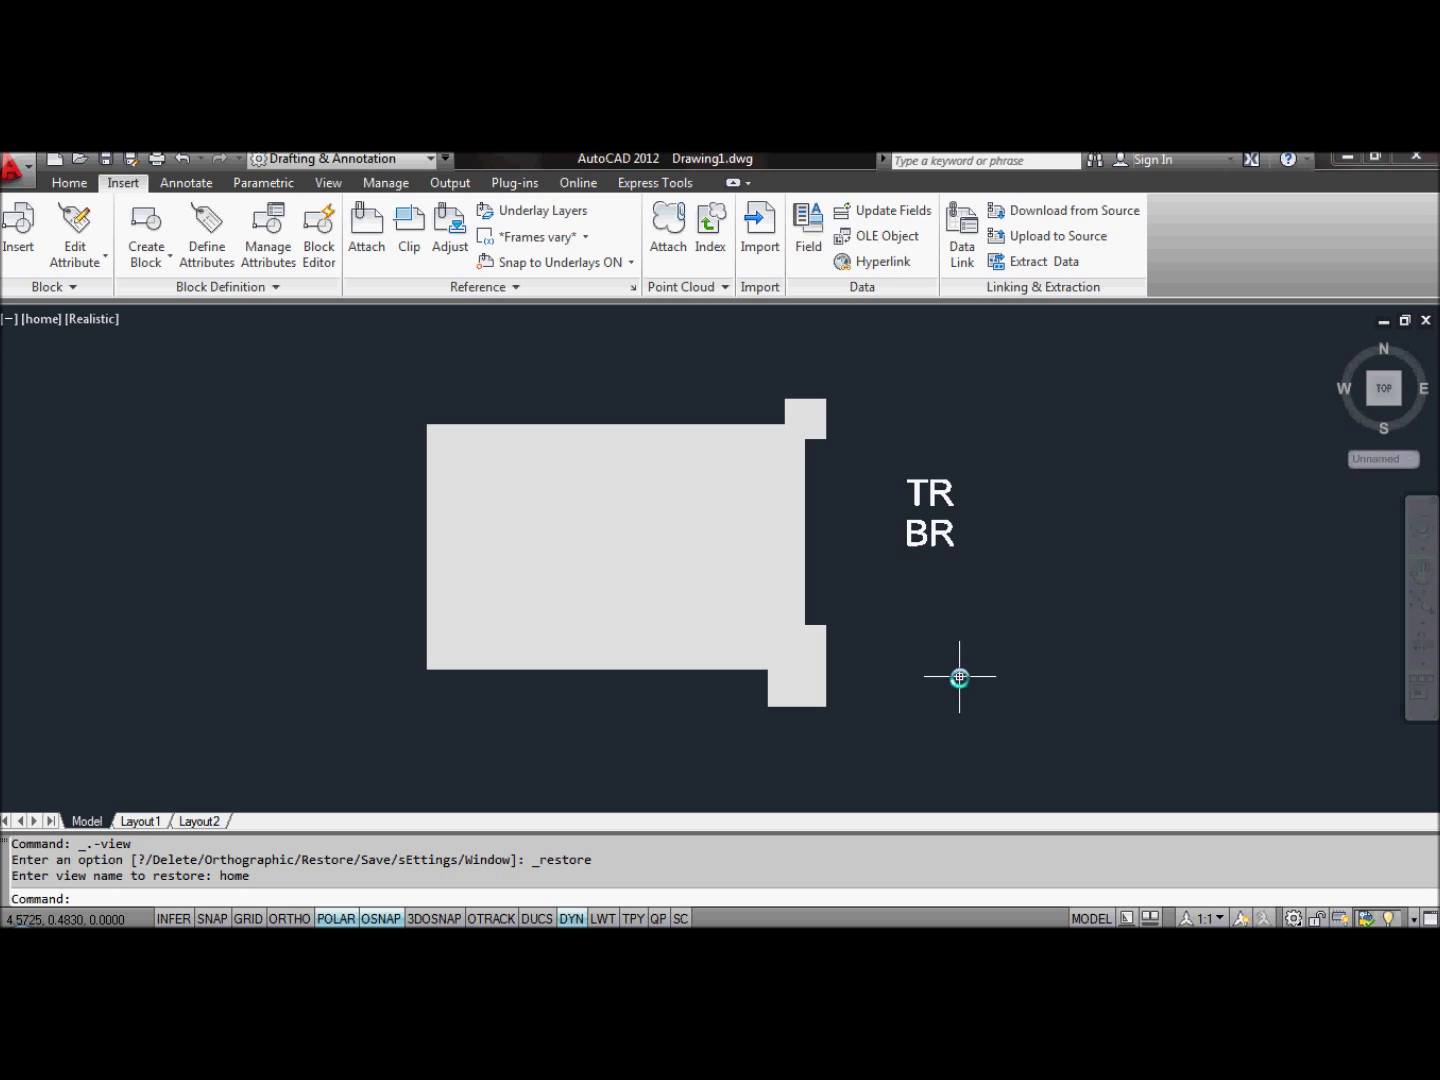
# Step: Follow the BR link and scale the red home link sphere beside the corner block by a factor of 1/2
pyautogui.keyDown('ctrl'); pyautogui.click(918, 540); pyautogui.keyUp('ctrl')
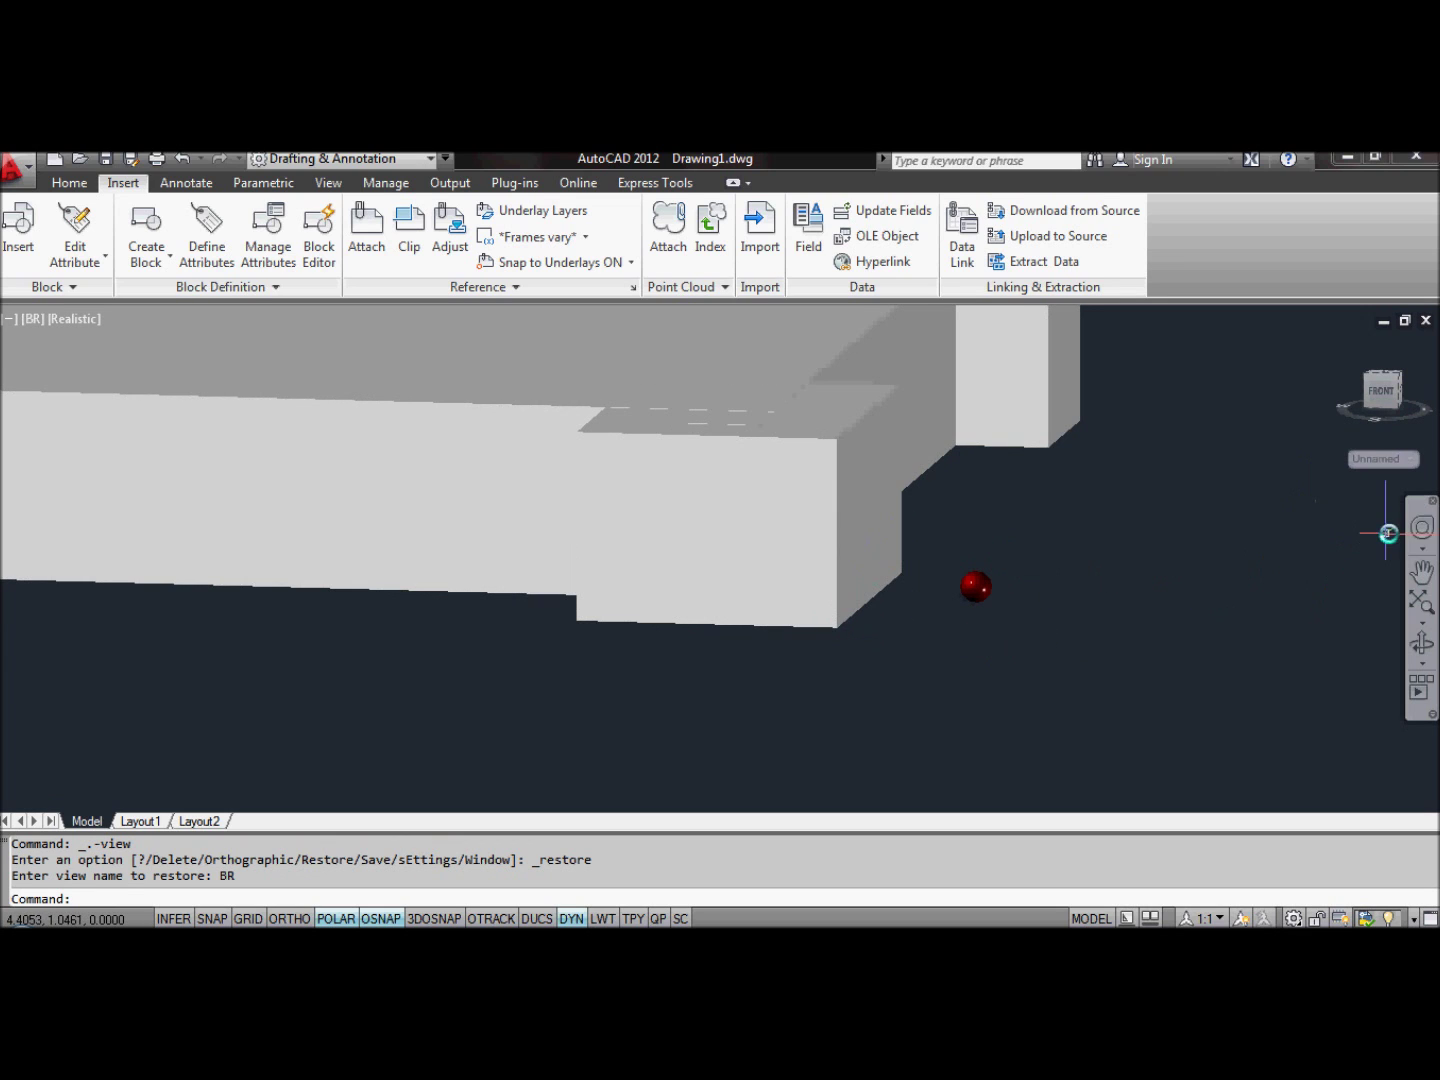
pyautogui.click(1421, 530)
pyautogui.moveTo(1083, 567); pyautogui.dragTo(1073, 478)
pyautogui.moveTo(1056, 592); pyautogui.dragTo(82, 597)
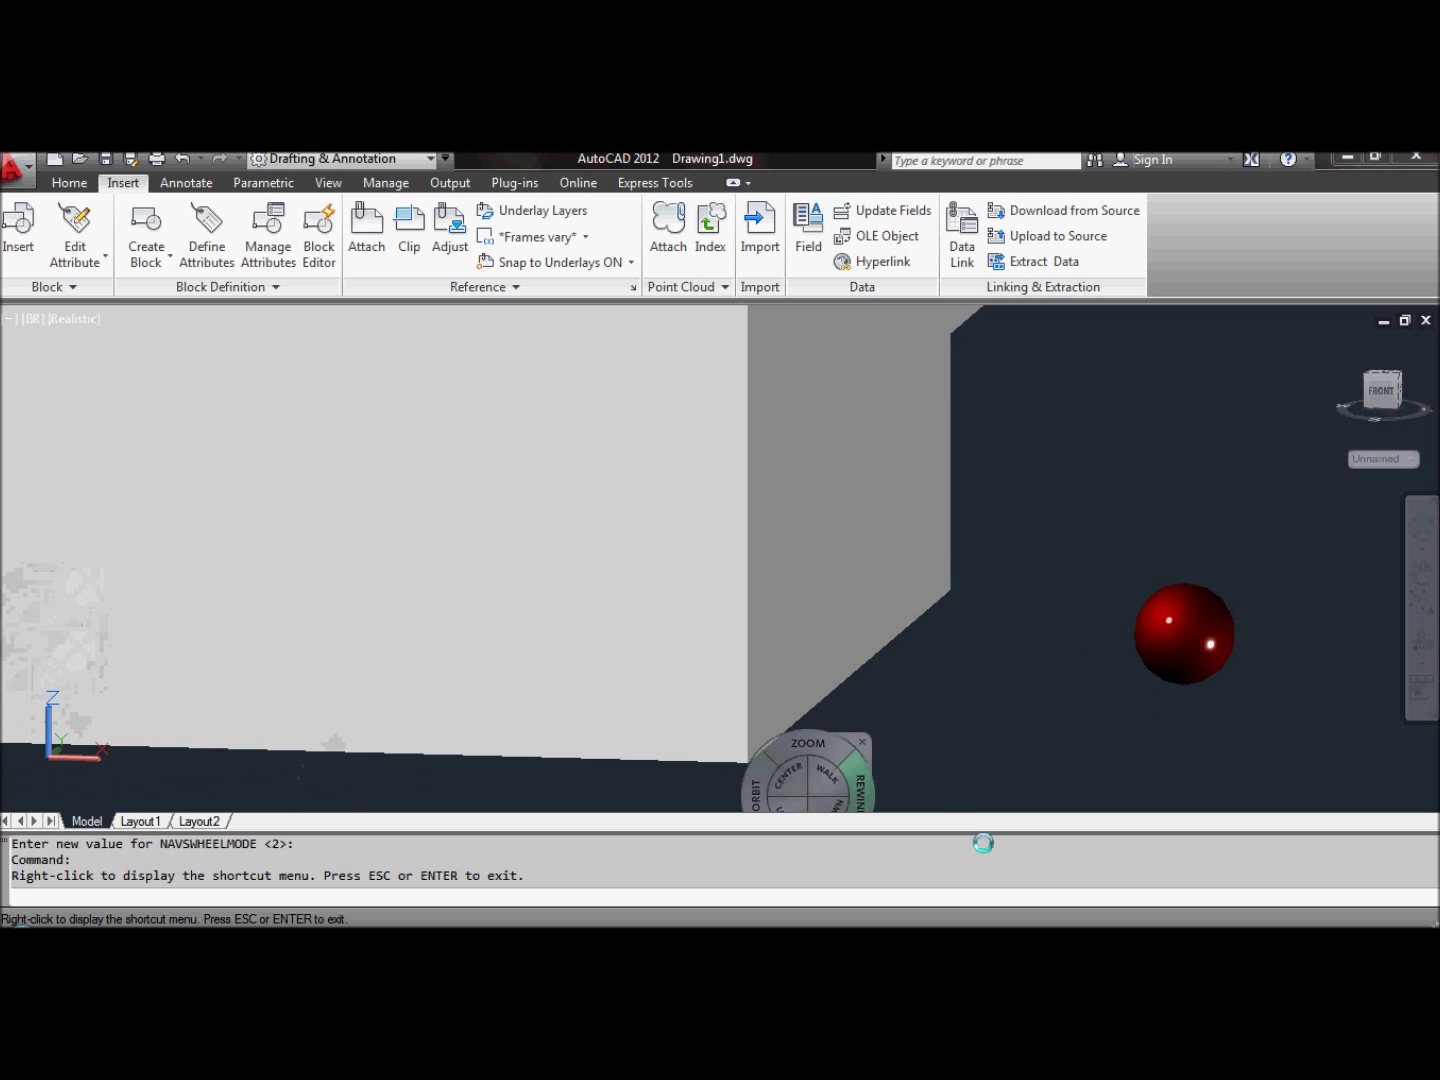
pyautogui.click(1316, 655)
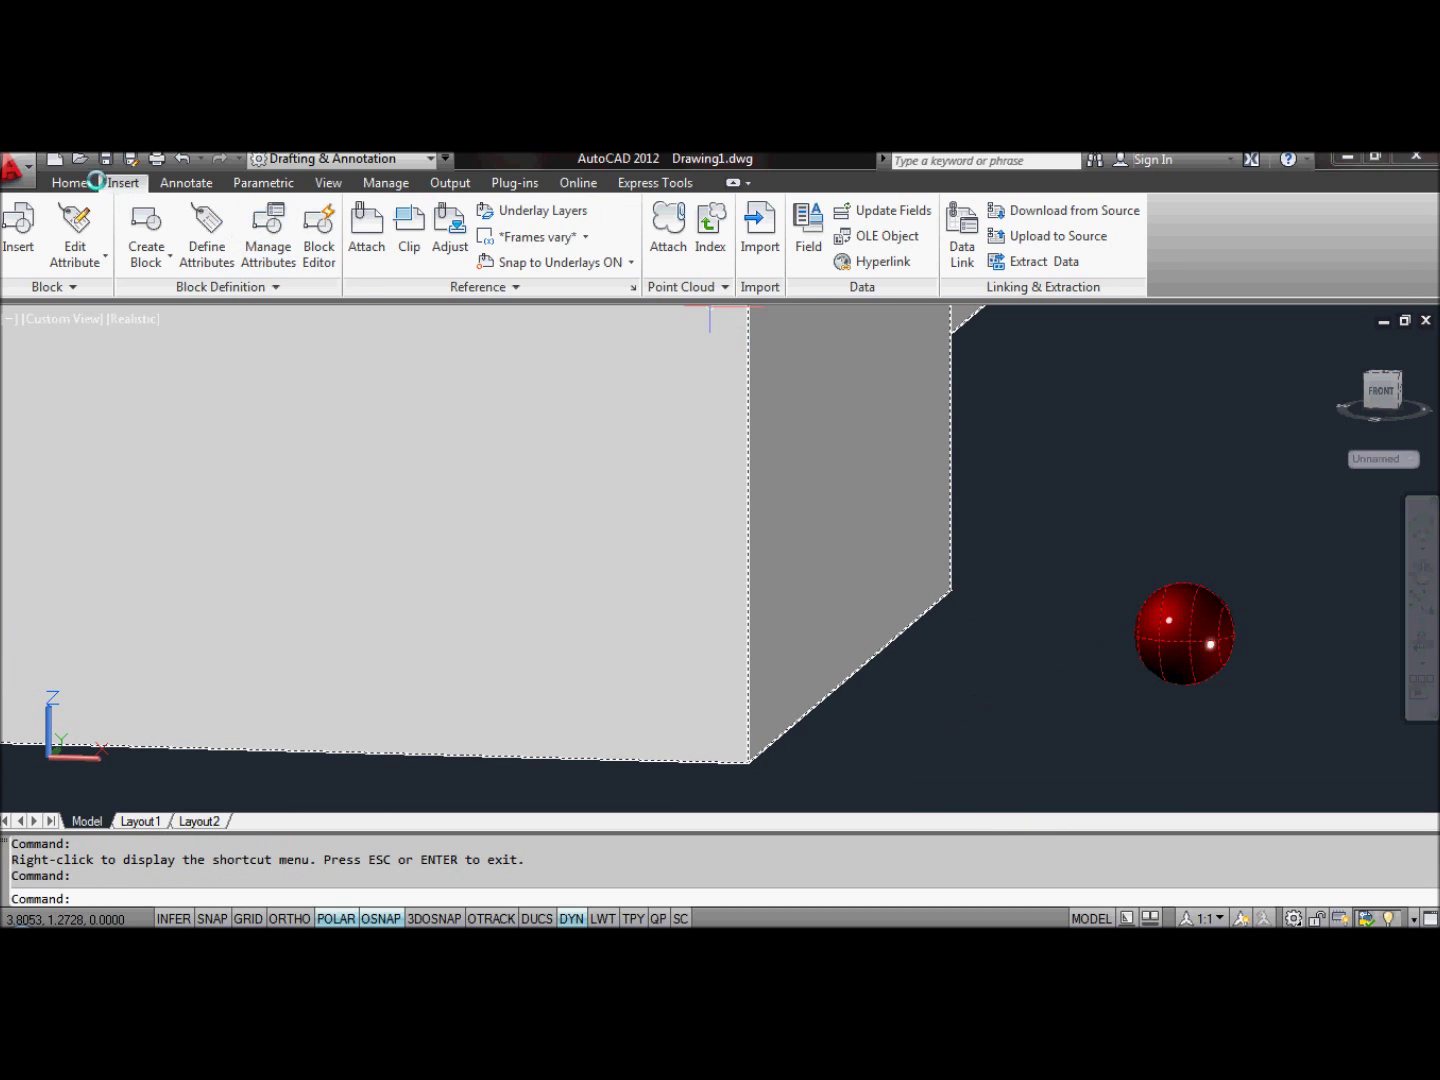
pyautogui.click(69, 182)
pyautogui.click(345, 261)
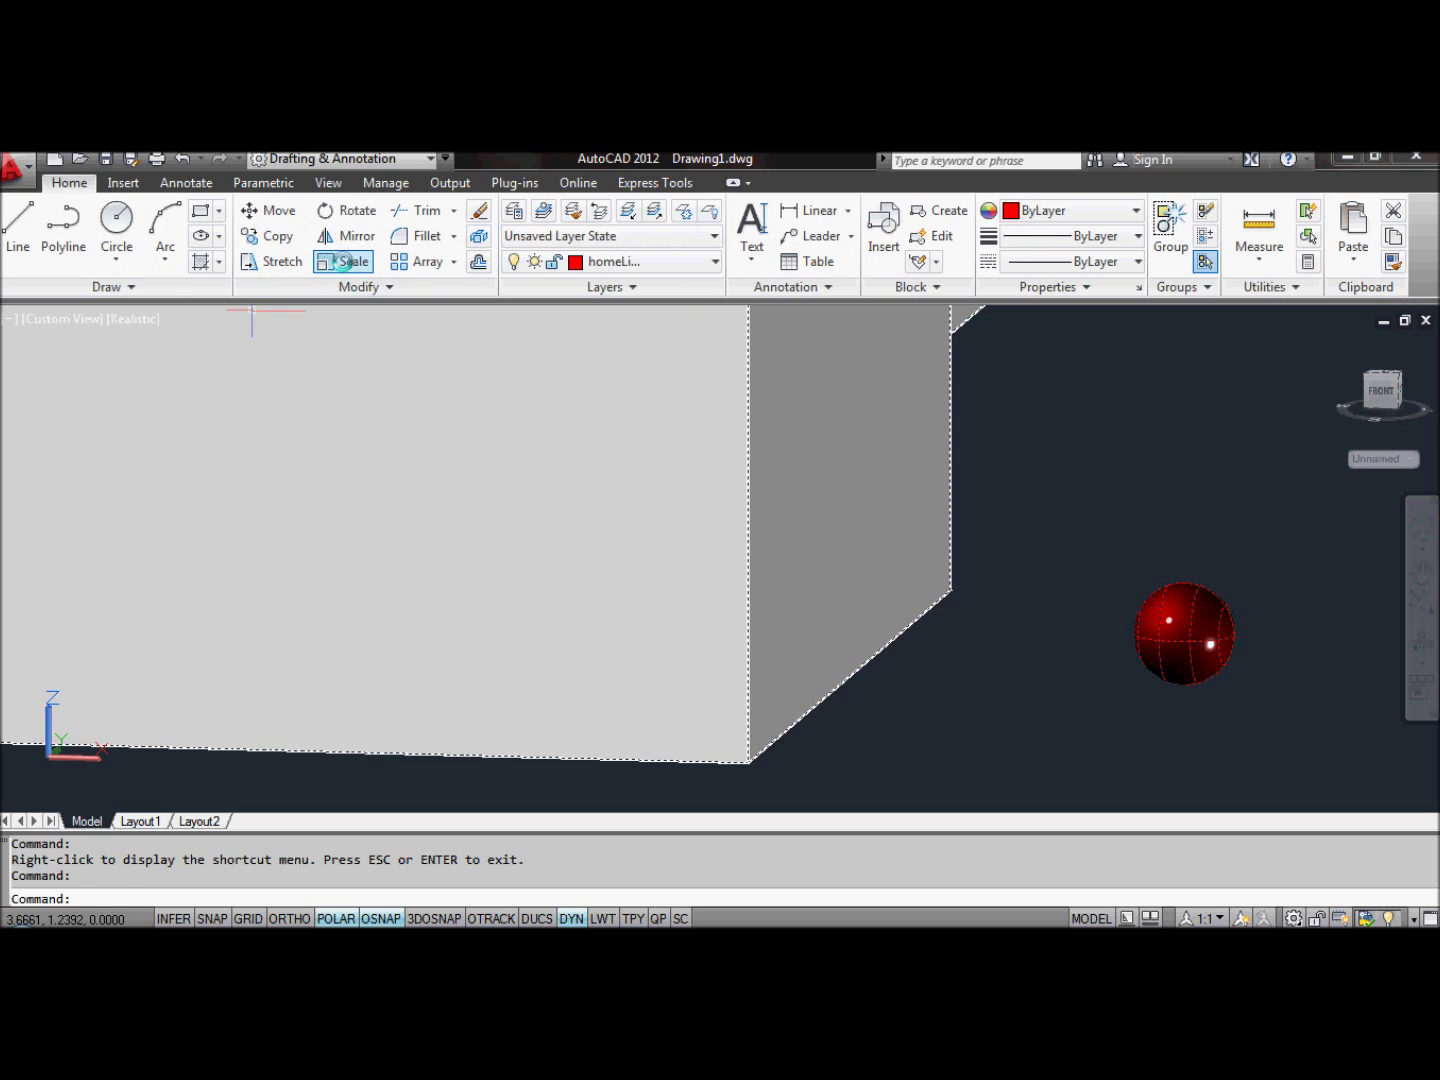
pyautogui.click(1144, 643)
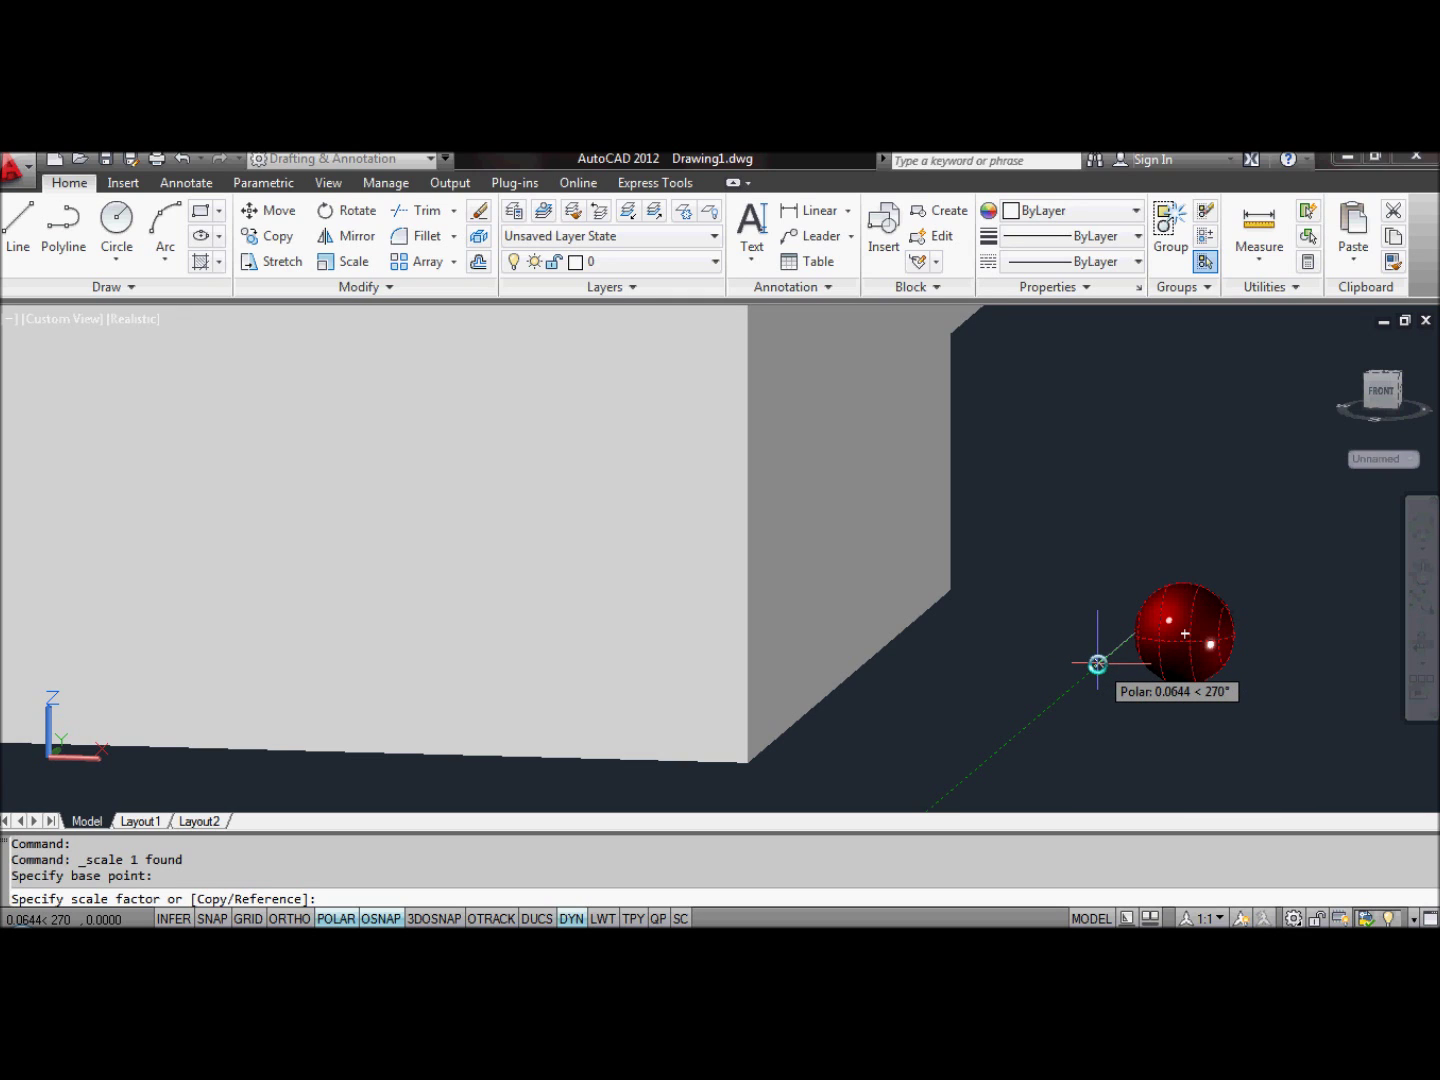
pyautogui.write('1/2')
pyautogui.press('Return')
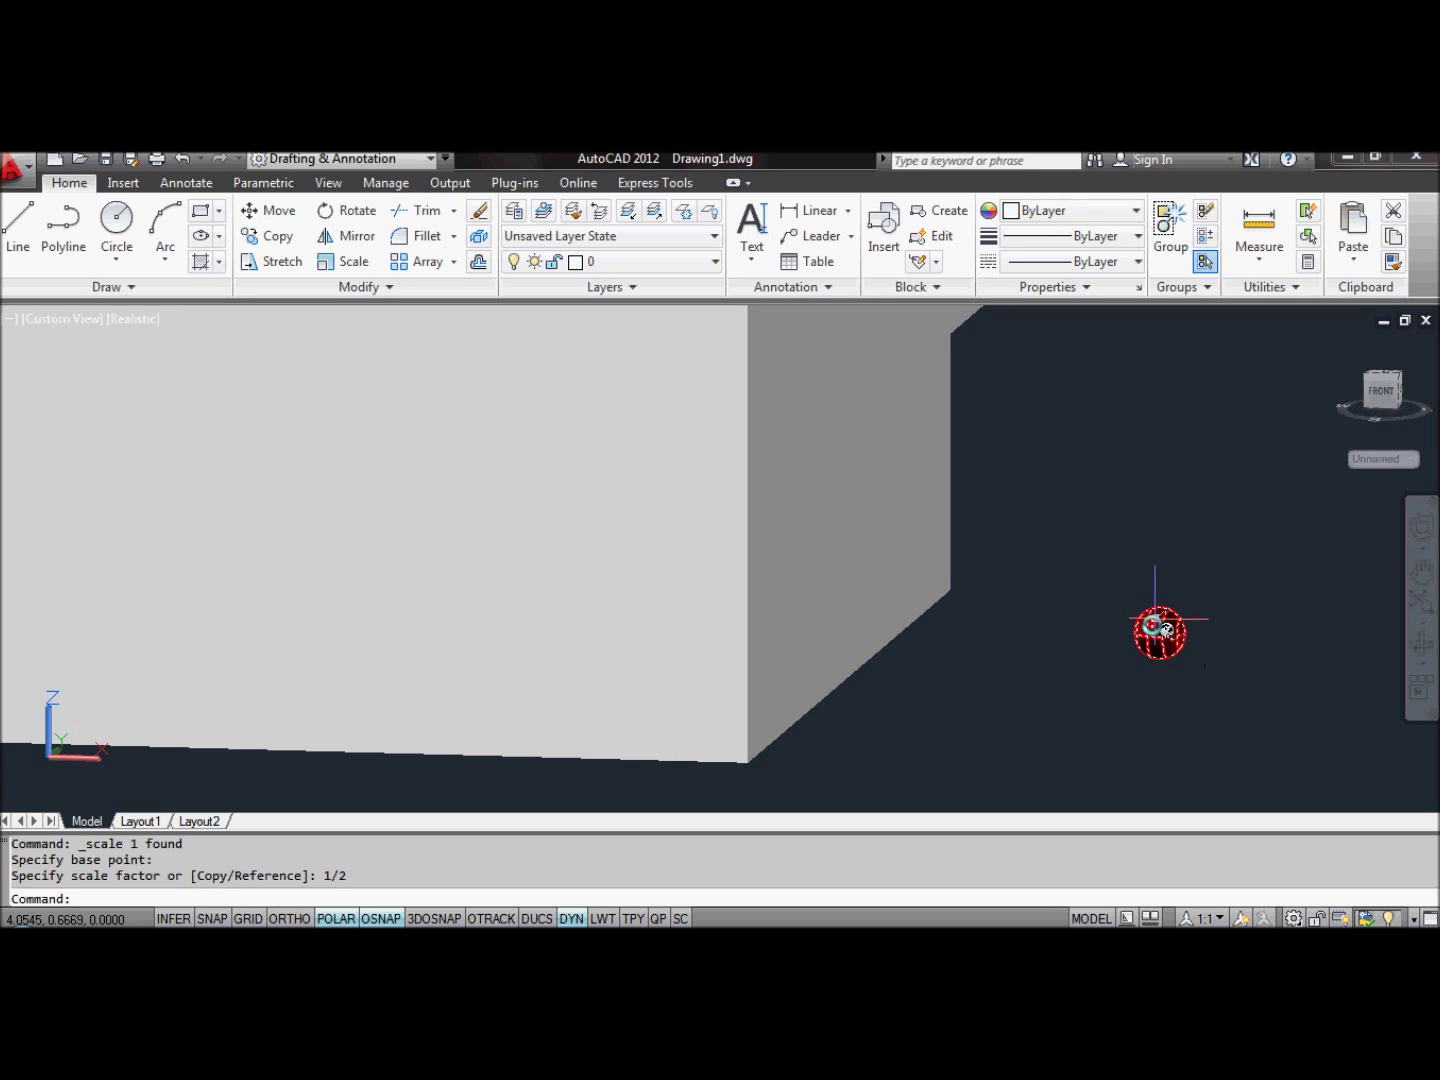
pyautogui.moveTo(1172, 656)
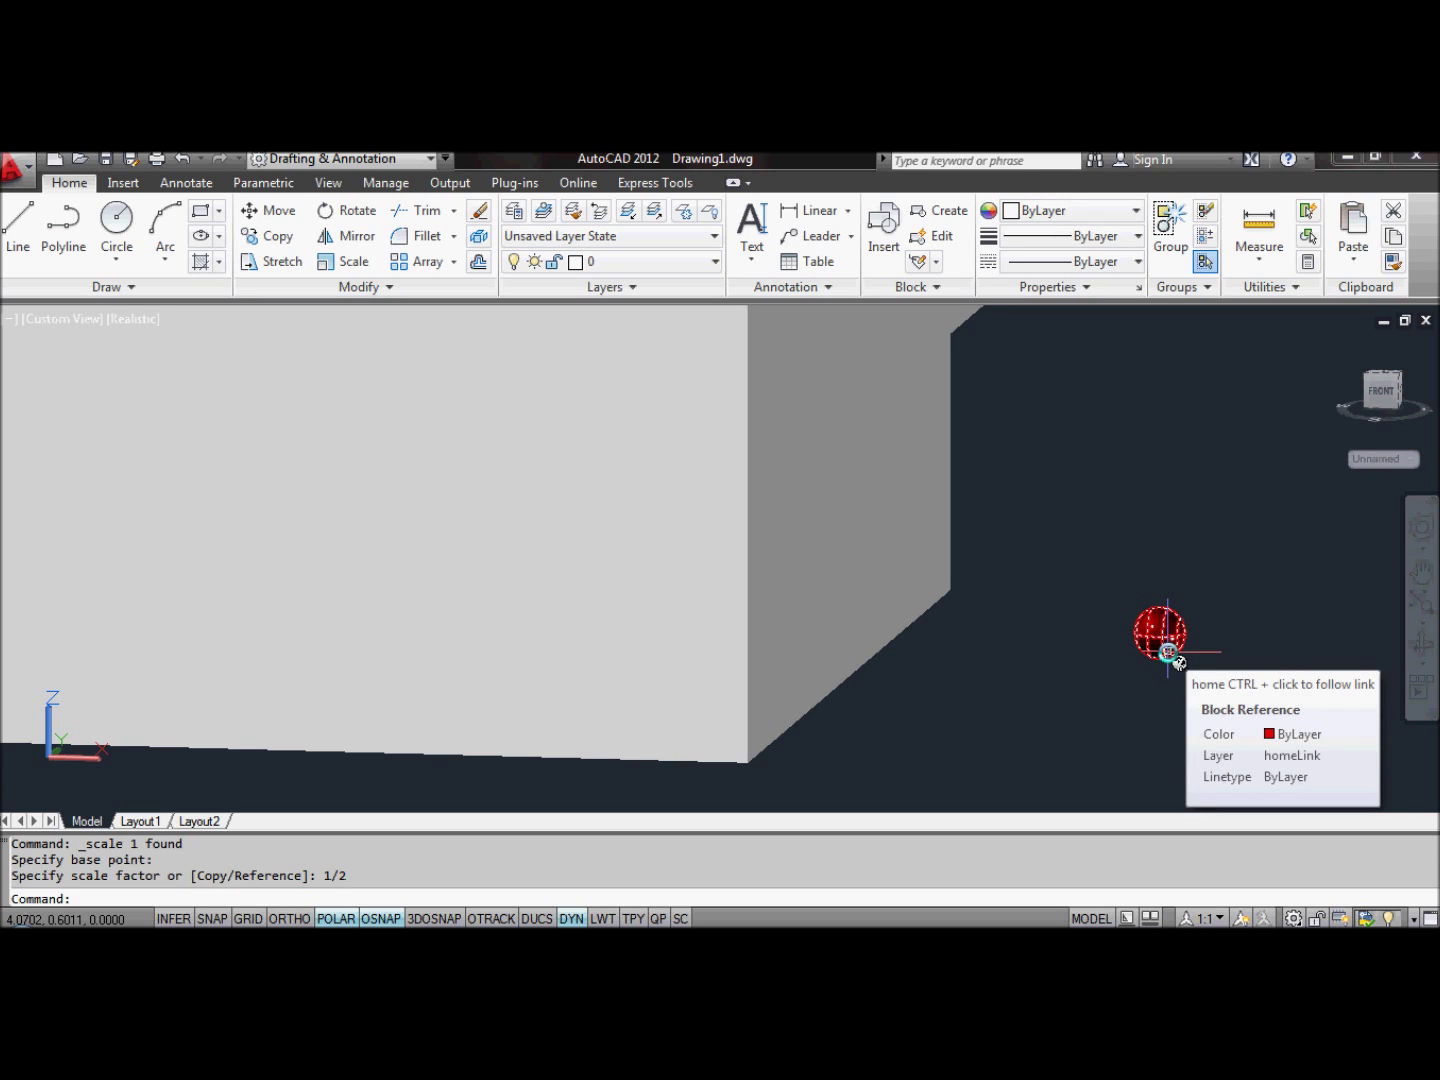